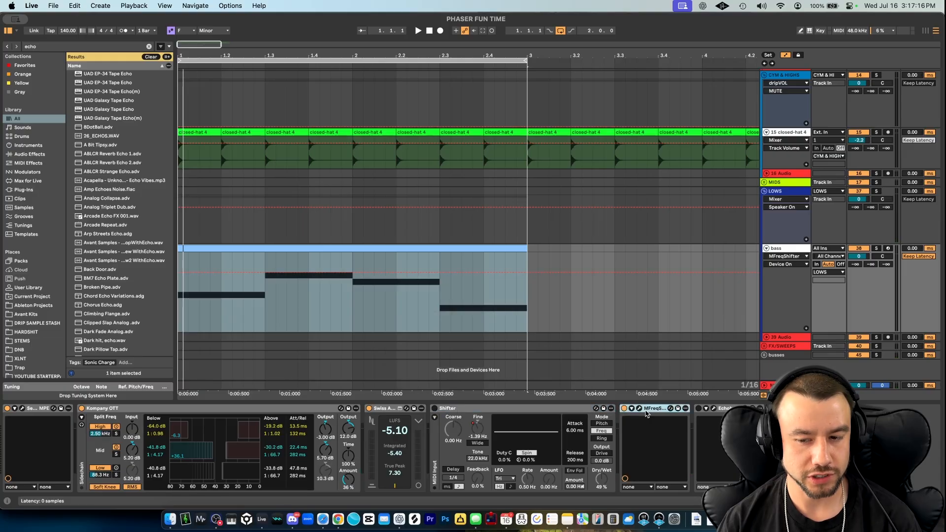
- Play the loop and compare the bass with the Echobode device switched on and back off
{"action": "key", "text": "space"}
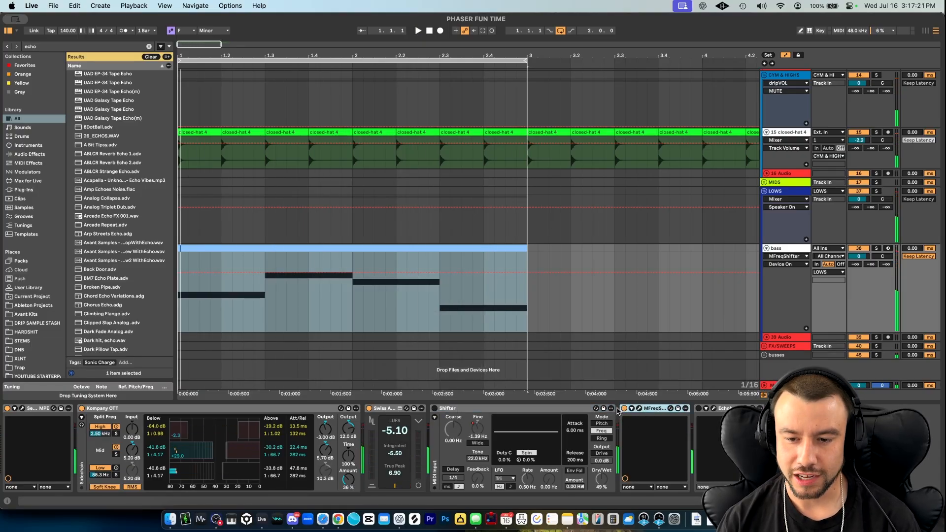
{"action": "left_click", "coordinate": [697, 408]}
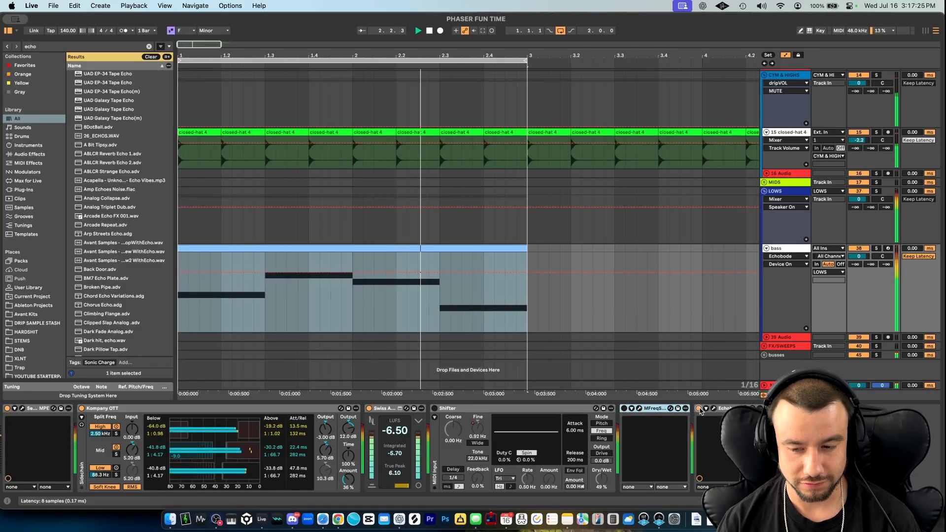
{"action": "left_click", "coordinate": [698, 408]}
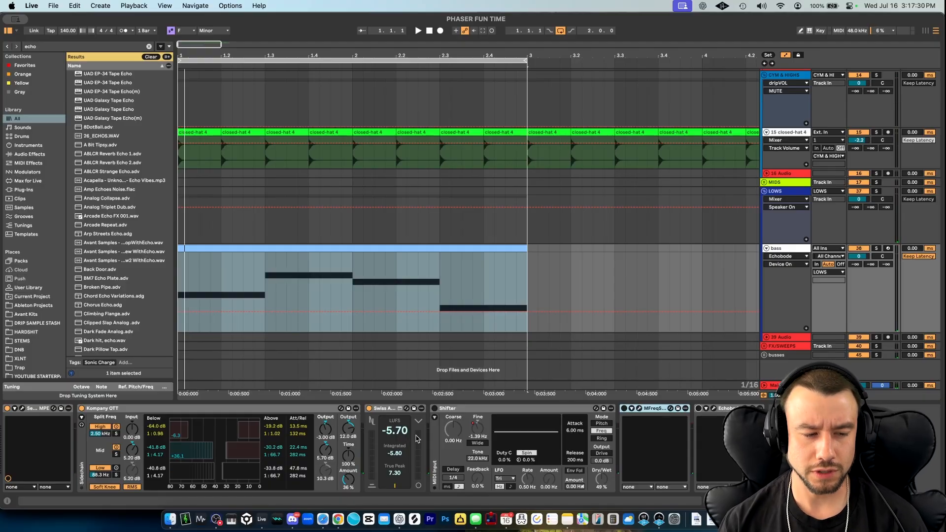
- Solo the bass track and switch off its Kompany OTT device
{"action": "left_click", "coordinate": [877, 248]}
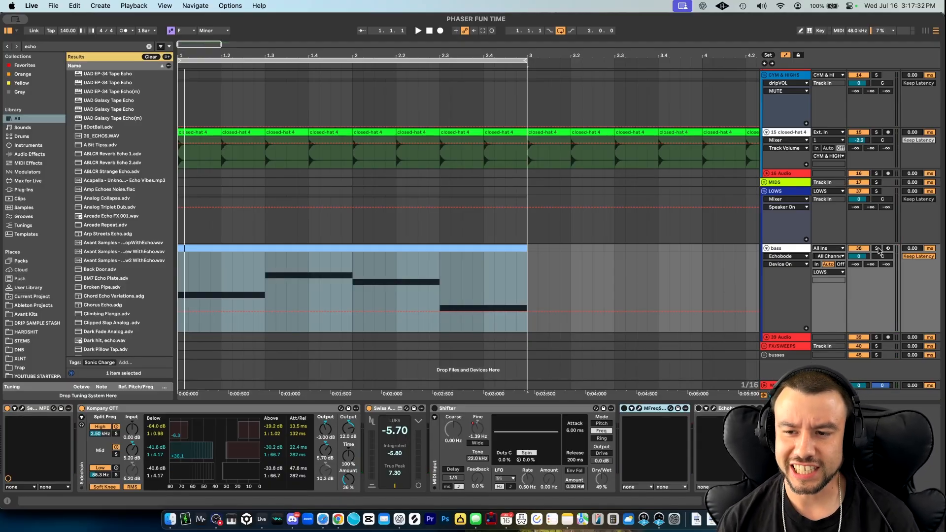
{"action": "left_click", "coordinate": [82, 409]}
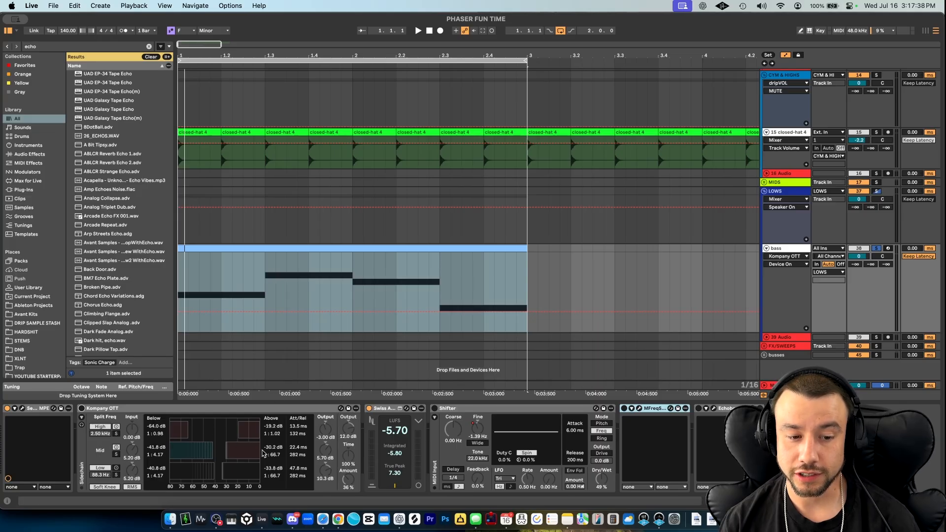
- Open the bass track's Serum 2 and bypass its Compressor, Phaser, Convolve and Hyper/Dimension effects
{"action": "left_click", "coordinate": [22, 409]}
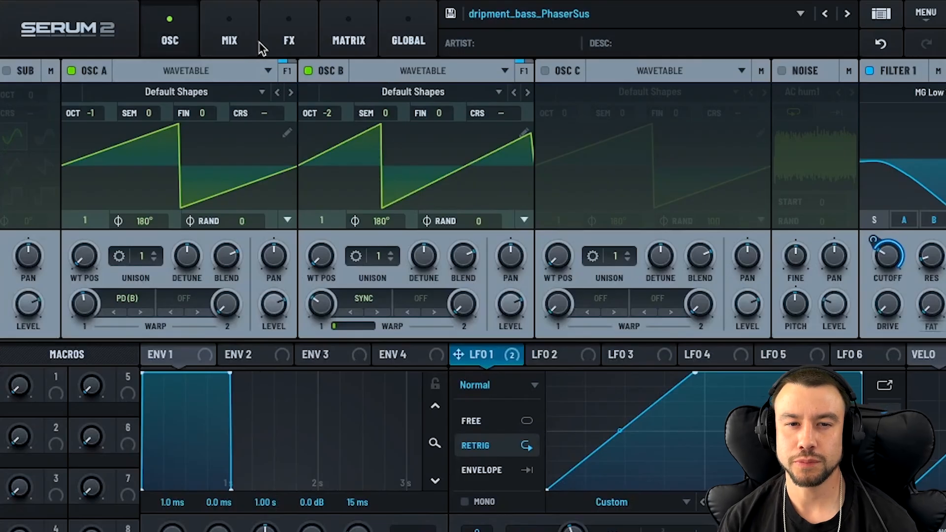
{"action": "left_click", "coordinate": [283, 43]}
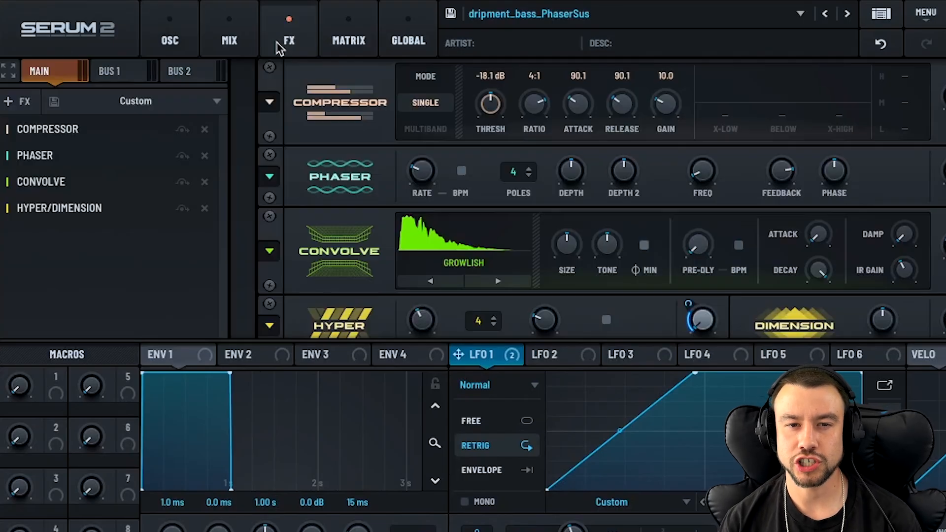
{"action": "left_click", "coordinate": [182, 129]}
{"action": "left_click", "coordinate": [182, 156]}
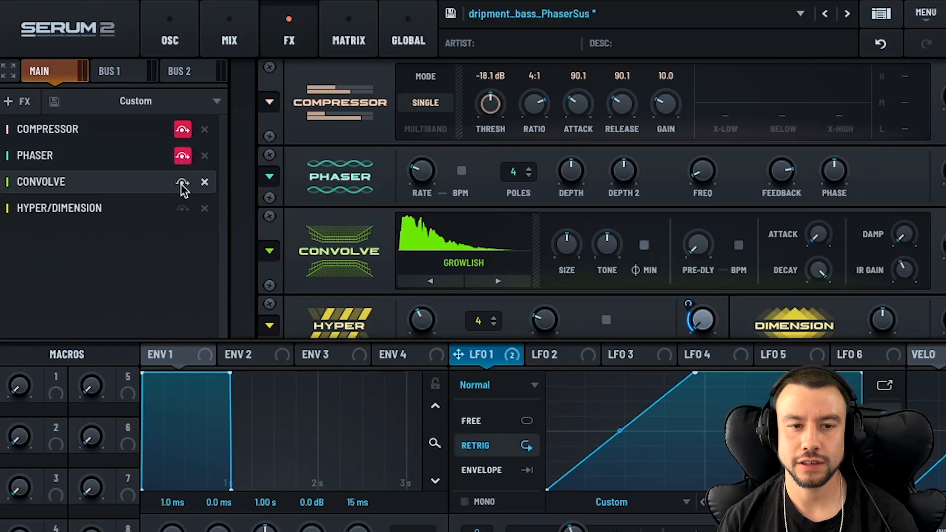
{"action": "left_click", "coordinate": [183, 182]}
{"action": "left_click", "coordinate": [182, 208]}
- Switch off Oscillator B and Filter 1 in Serum 2 so only Oscillator A is active
{"action": "left_click", "coordinate": [170, 37]}
{"action": "left_click", "coordinate": [308, 70]}
{"action": "left_click", "coordinate": [869, 71]}
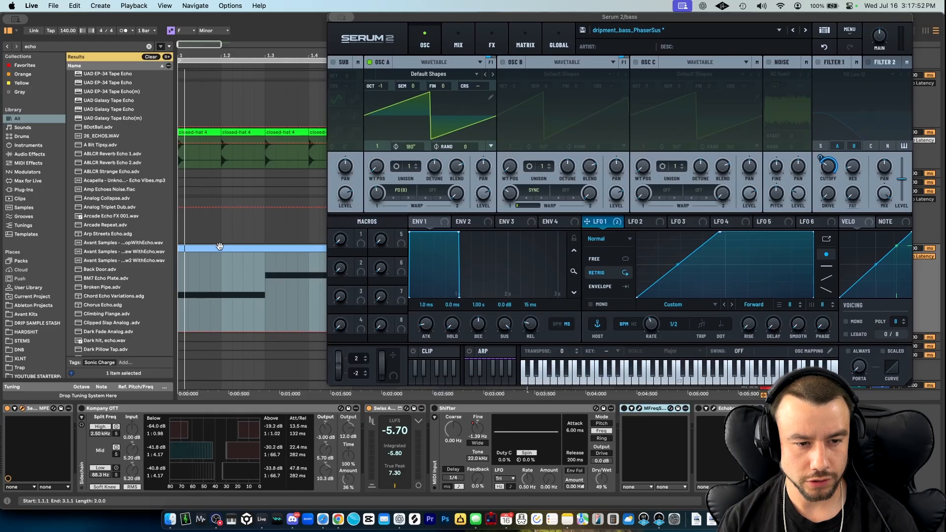
- Open the bass MIDI clip in an enlarged note editor and reposition the Serum 2 window
{"action": "double_click", "coordinate": [220, 248]}
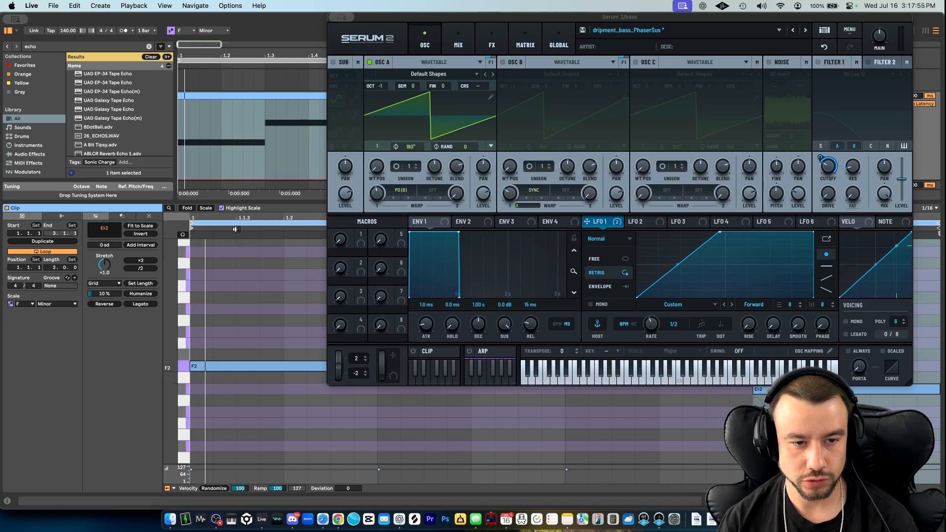
{"action": "left_click_drag", "start_coordinate": [237, 200], "coordinate": [237, 265]}
{"action": "left_click", "coordinate": [579, 412]}
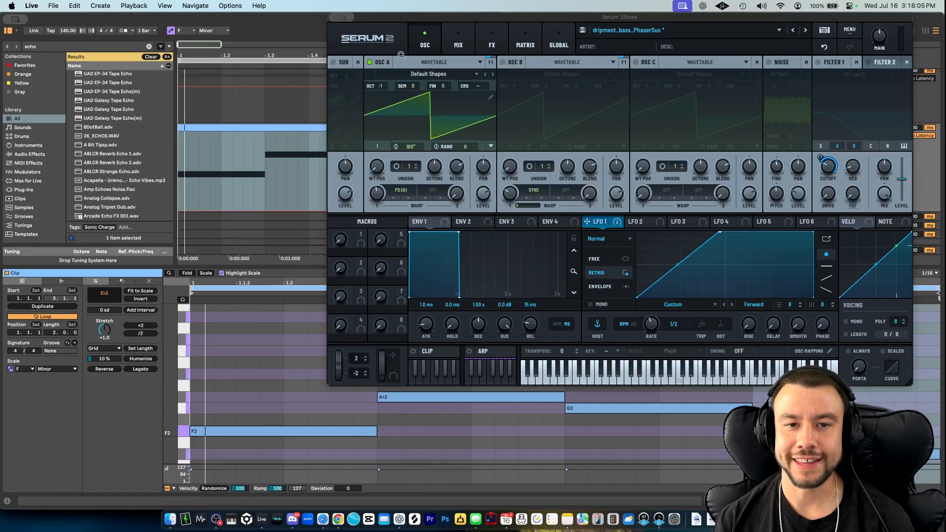
{"action": "left_click_drag", "start_coordinate": [407, 19], "coordinate": [281, 18]}
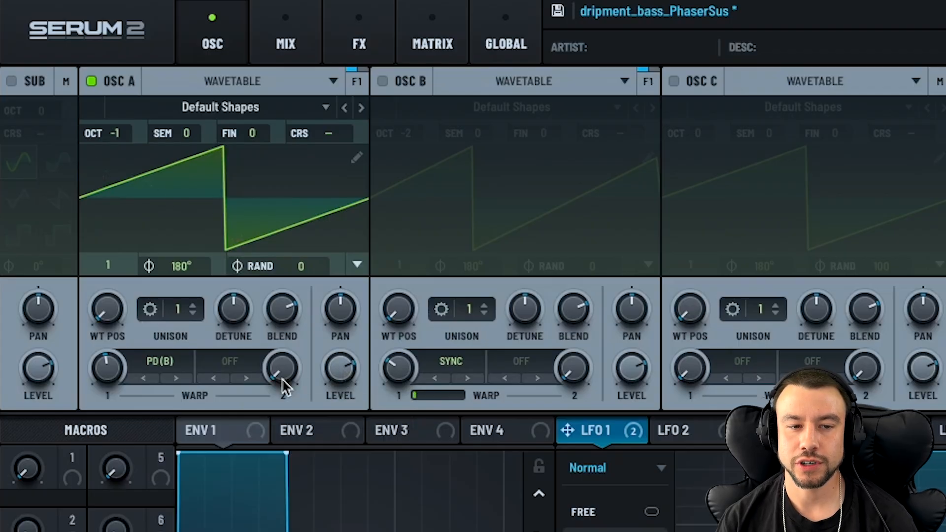
- Turn Oscillator B back on and check the warp modes, PD (B) on Oscillator A and Sync on Oscillator B
{"action": "left_click", "coordinate": [176, 363]}
{"action": "left_click", "coordinate": [101, 378]}
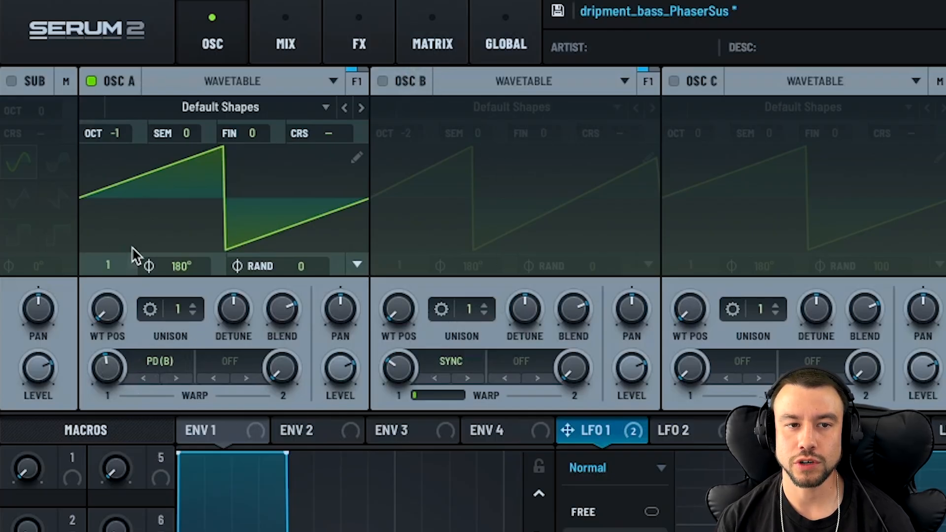
{"action": "left_click", "coordinate": [384, 80]}
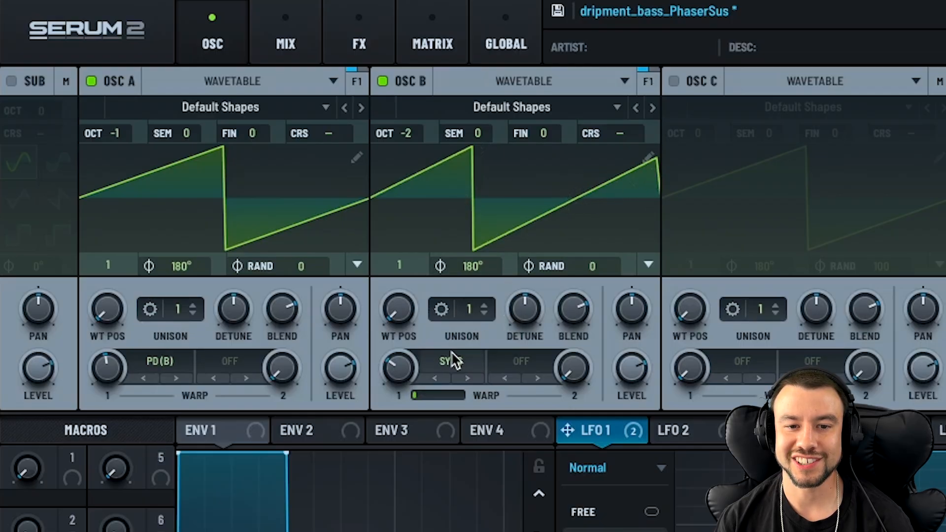
{"action": "left_click", "coordinate": [442, 367]}
{"action": "left_click", "coordinate": [464, 407]}
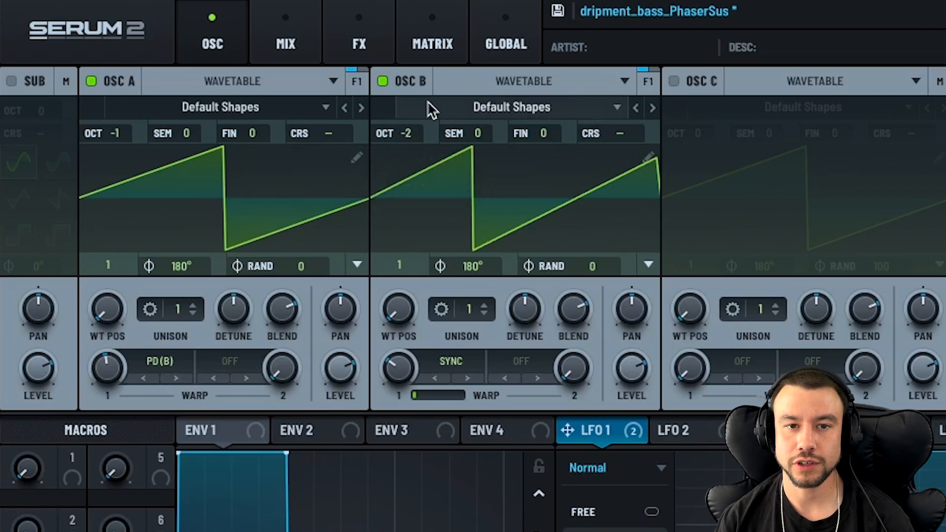
- Compare Oscillator A and Oscillator B on their own by toggling each one off and back on
{"action": "left_click", "coordinate": [383, 82]}
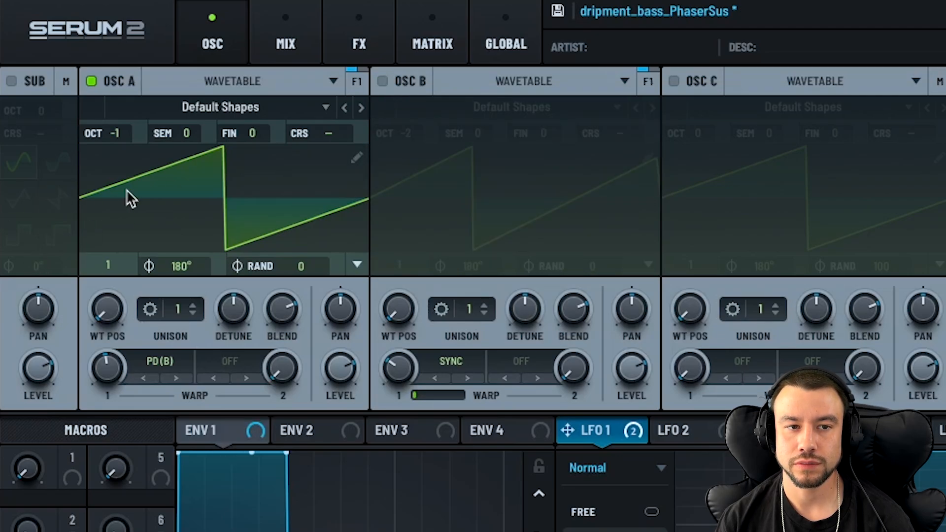
{"action": "left_click", "coordinate": [383, 82]}
{"action": "left_click", "coordinate": [91, 81]}
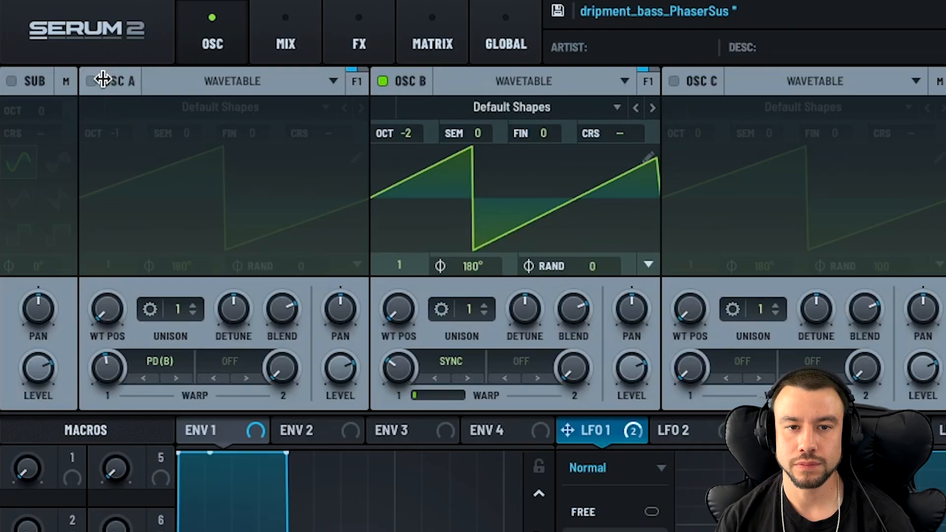
{"action": "left_click", "coordinate": [92, 80]}
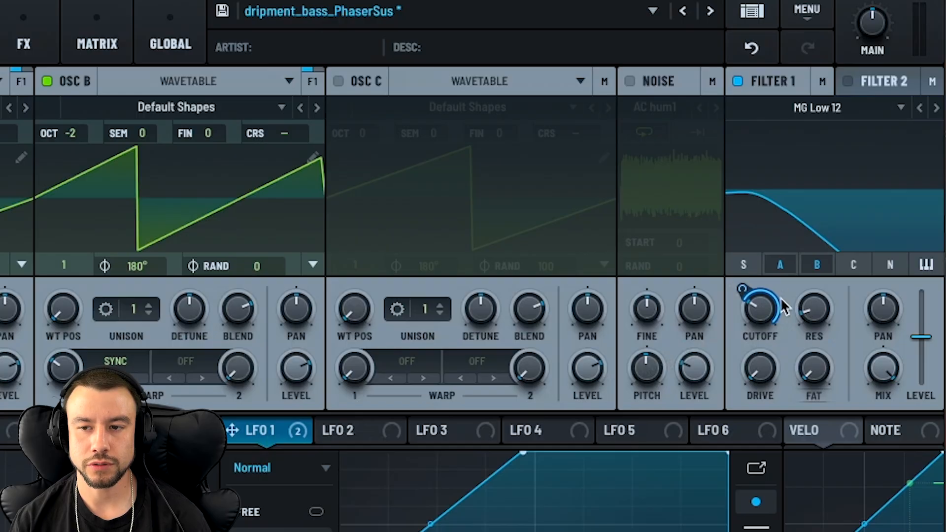
- Check Filter 1's cutoff frequency and its oscillator routing
{"action": "mouse_move", "coordinate": [752, 318]}
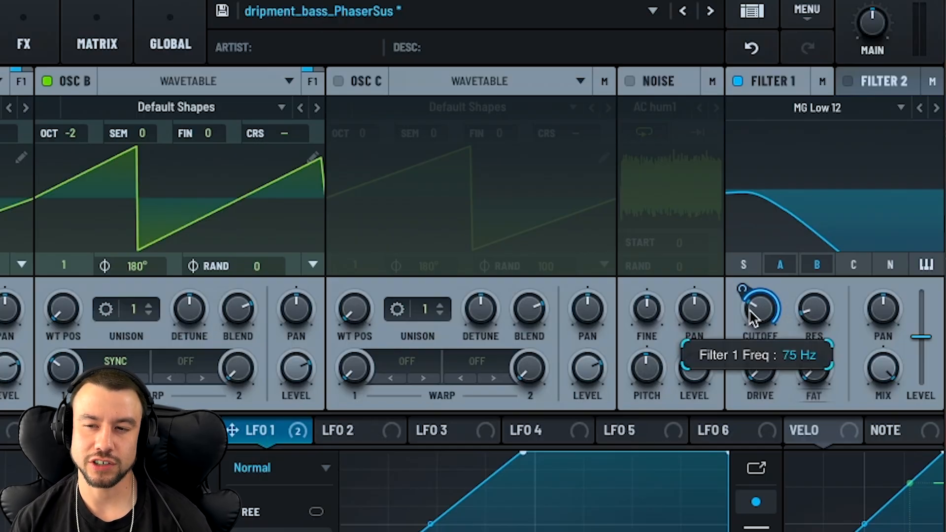
{"action": "left_click", "coordinate": [811, 267]}
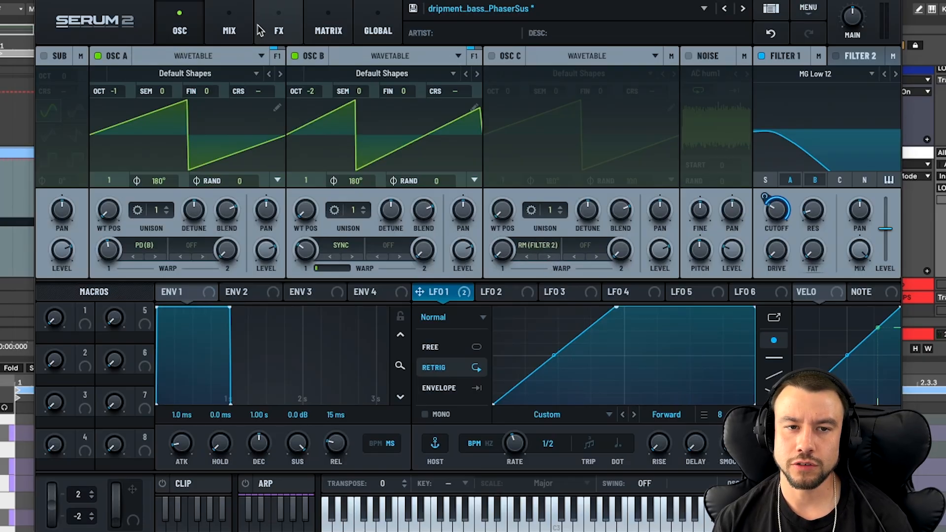
- Re-enable the Compressor, Phaser and Convolve effects, checking the Phaser's mix and frequency and the Convolve mix
{"action": "left_click", "coordinate": [268, 28]}
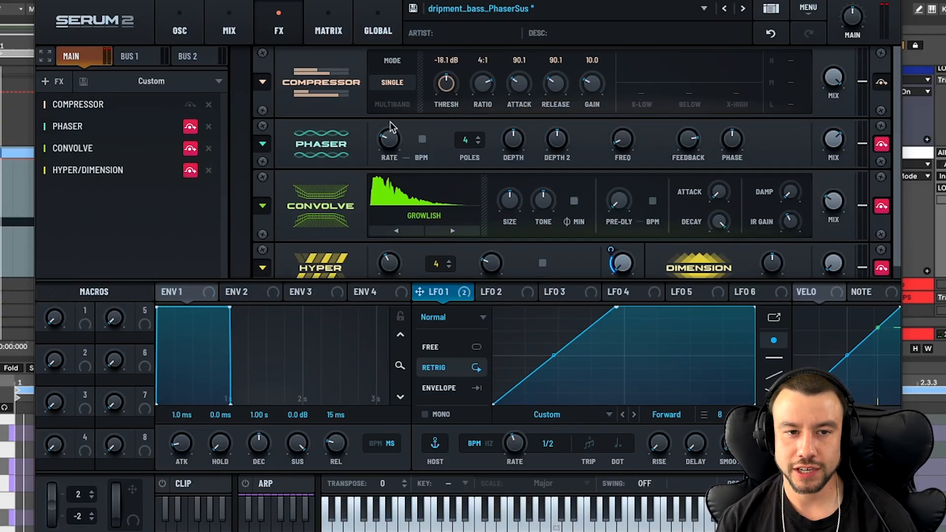
{"action": "left_click", "coordinate": [190, 128]}
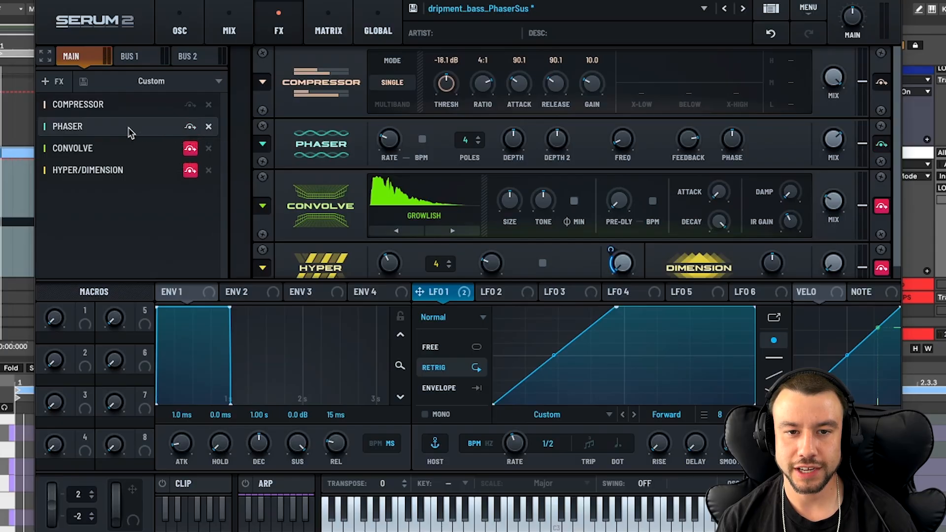
{"action": "left_click", "coordinate": [840, 146]}
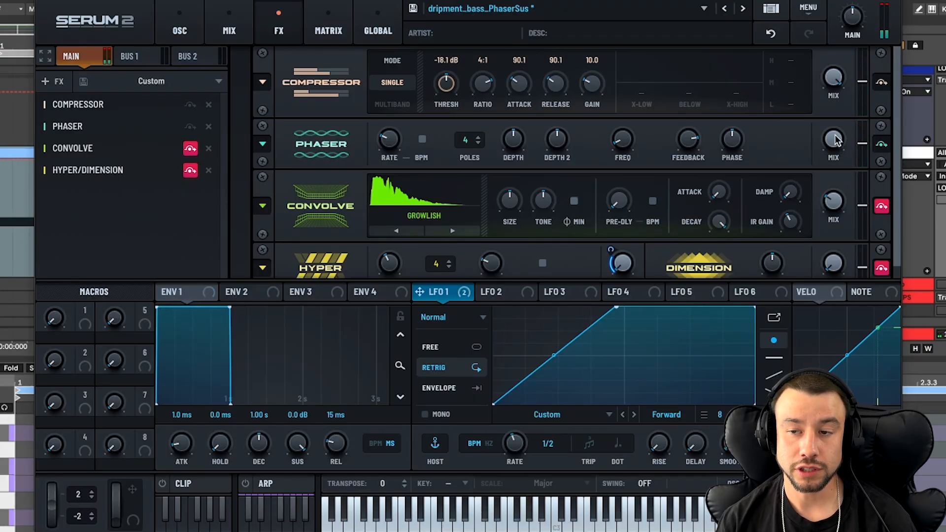
{"action": "left_click_drag", "start_coordinate": [843, 160], "coordinate": [834, 157]}
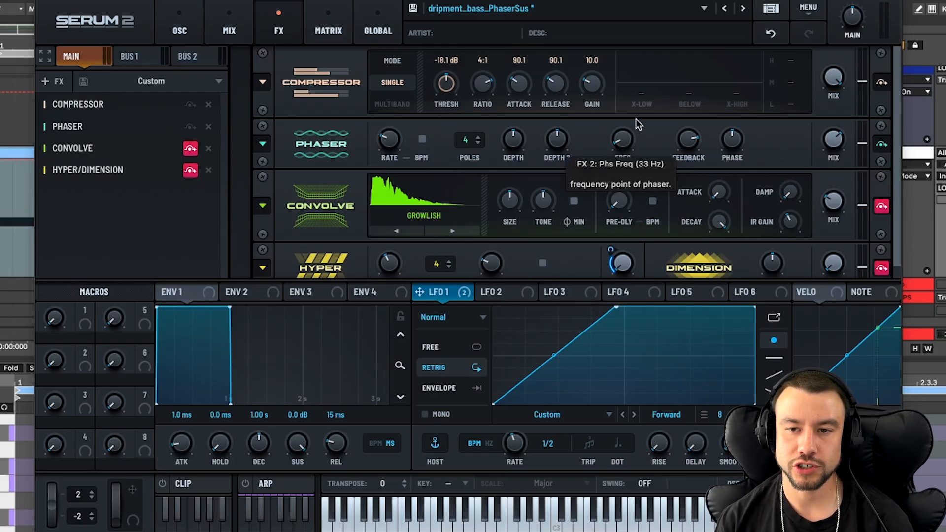
{"action": "mouse_move", "coordinate": [620, 142]}
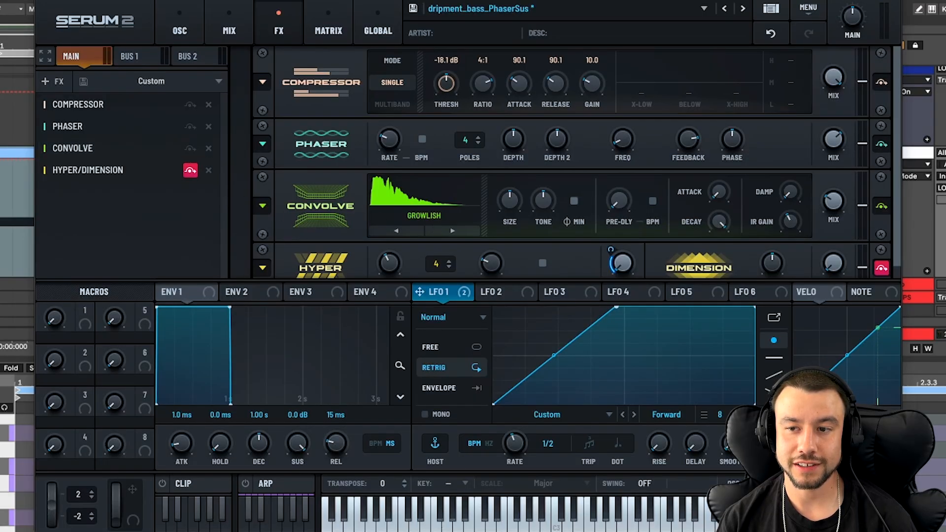
{"action": "mouse_move", "coordinate": [831, 202]}
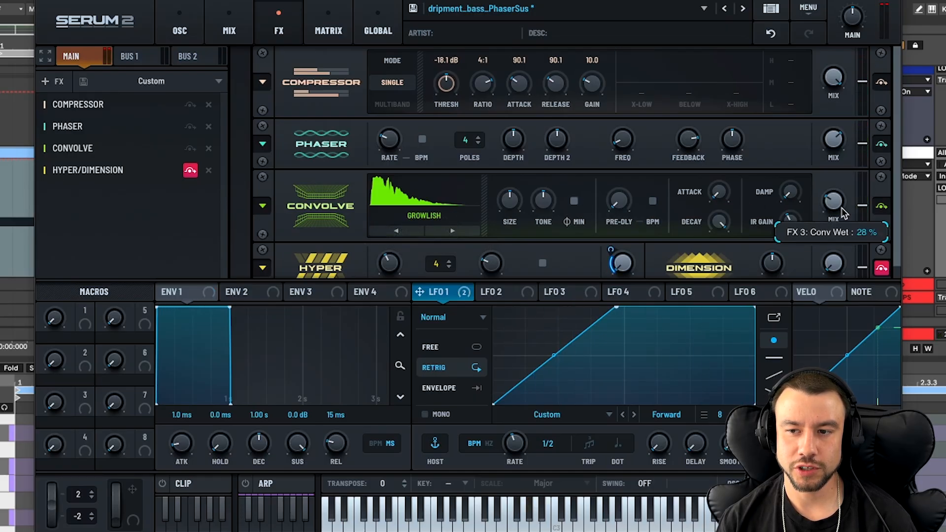
{"action": "mouse_move", "coordinate": [844, 207]}
{"action": "left_mouse_down"}
{"action": "mouse_move", "coordinate": [843, 137]}
{"action": "mouse_move", "coordinate": [834, 198]}
{"action": "left_mouse_up"}
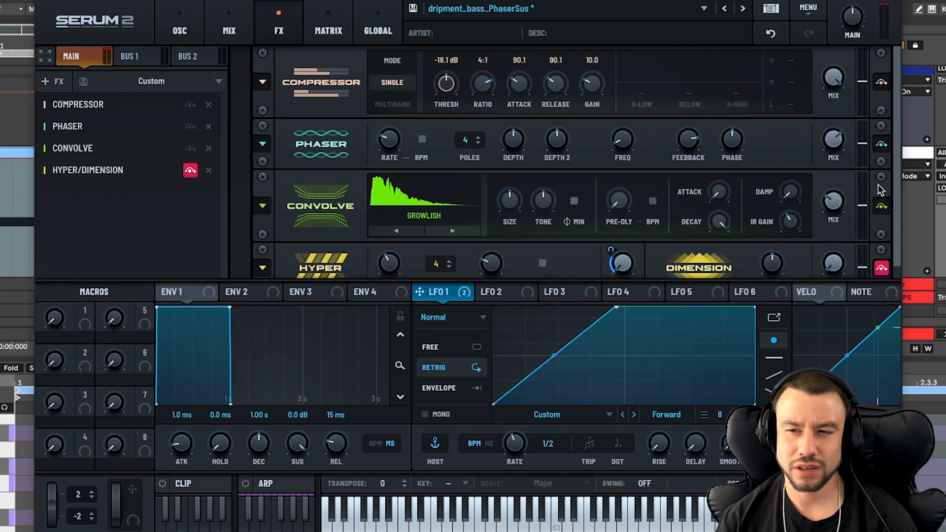
- Check the LFO-modulated Hyper mix and re-enable the Hyper/Dimension effect for playback
{"action": "left_click_drag", "start_coordinate": [897, 197], "coordinate": [900, 286]}
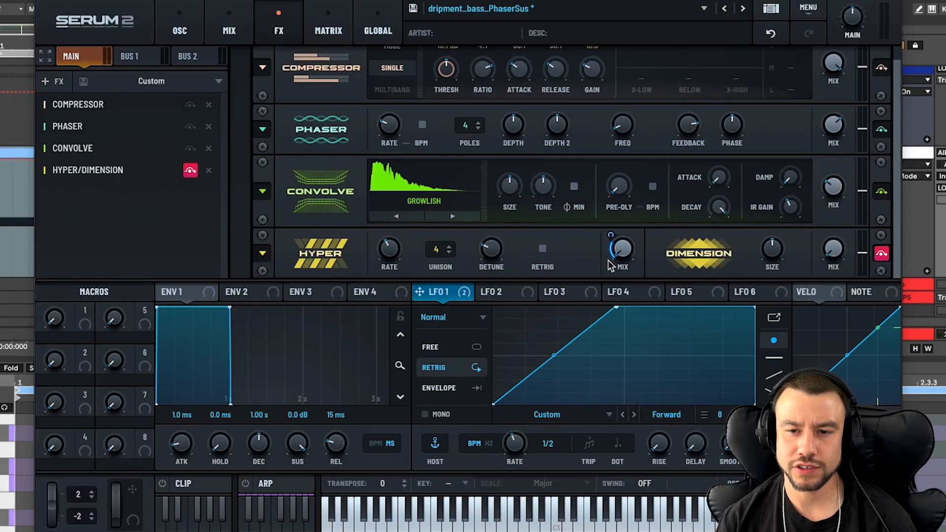
{"action": "left_click", "coordinate": [624, 247]}
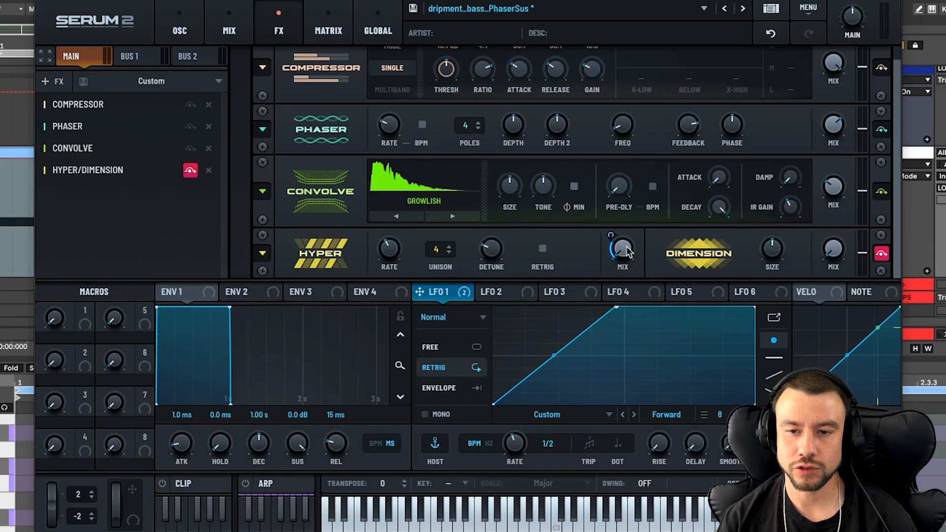
{"action": "mouse_move", "coordinate": [610, 230]}
{"action": "key", "text": "space"}
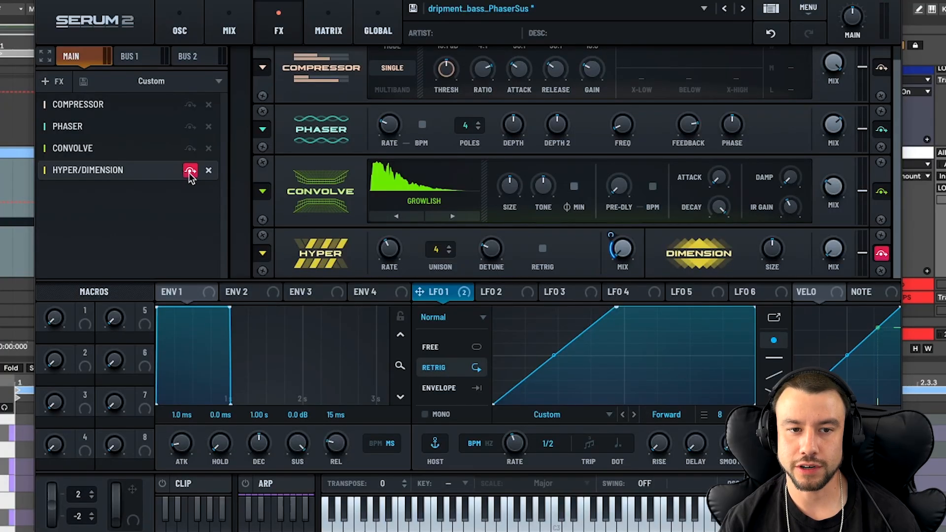
{"action": "left_click", "coordinate": [189, 171]}
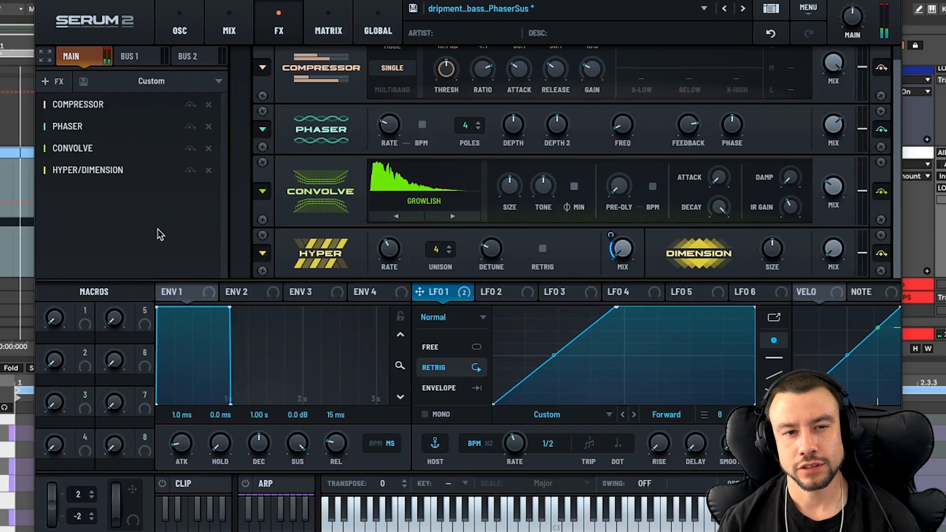
- Return Serum 2 to its oscillator page and close the synth window
{"action": "left_click", "coordinate": [165, 24]}
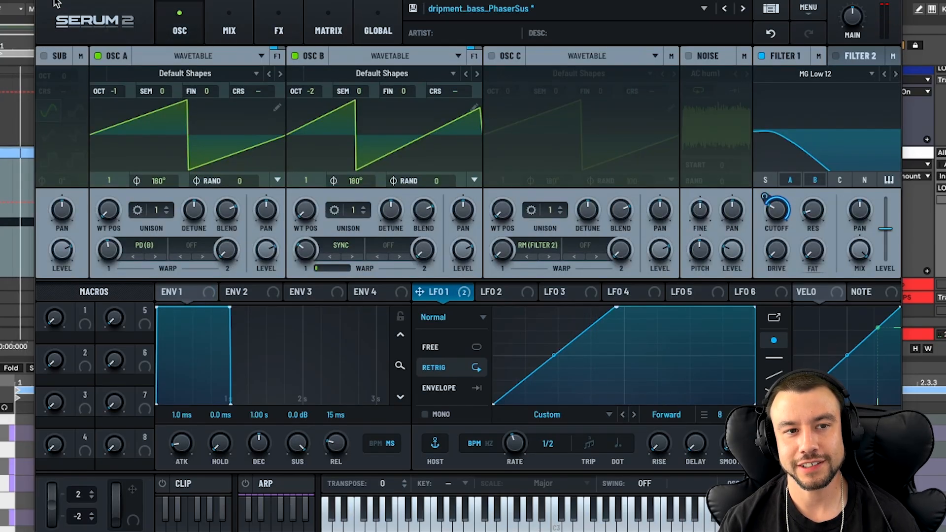
{"action": "mouse_move", "coordinate": [64, 3]}
{"action": "left_click", "coordinate": [72, 19]}
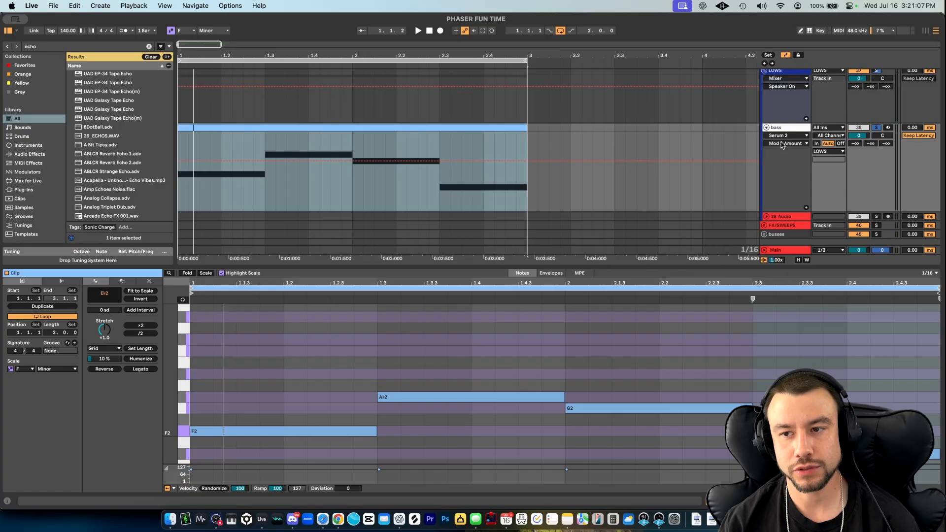
- Show the bass track's device chain and switch Kompany OTT back on
{"action": "left_click", "coordinate": [776, 129]}
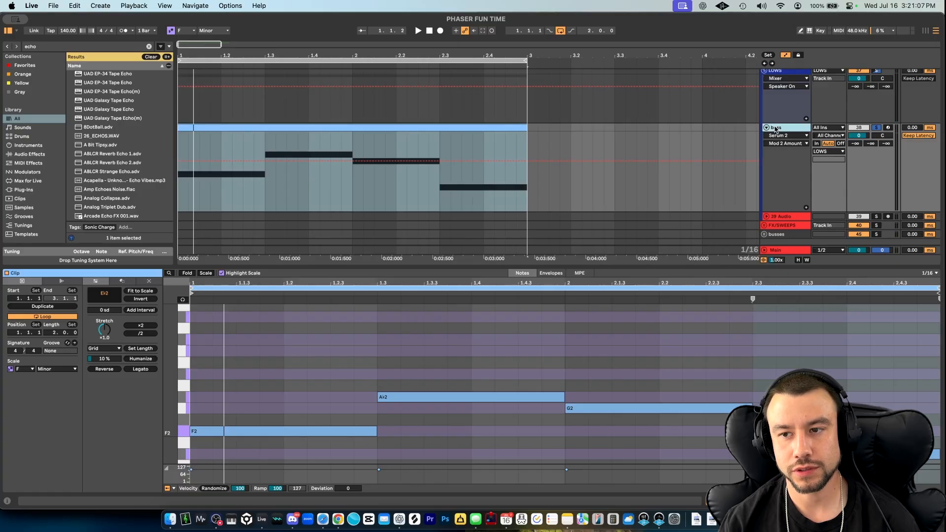
{"action": "left_click", "coordinate": [98, 446]}
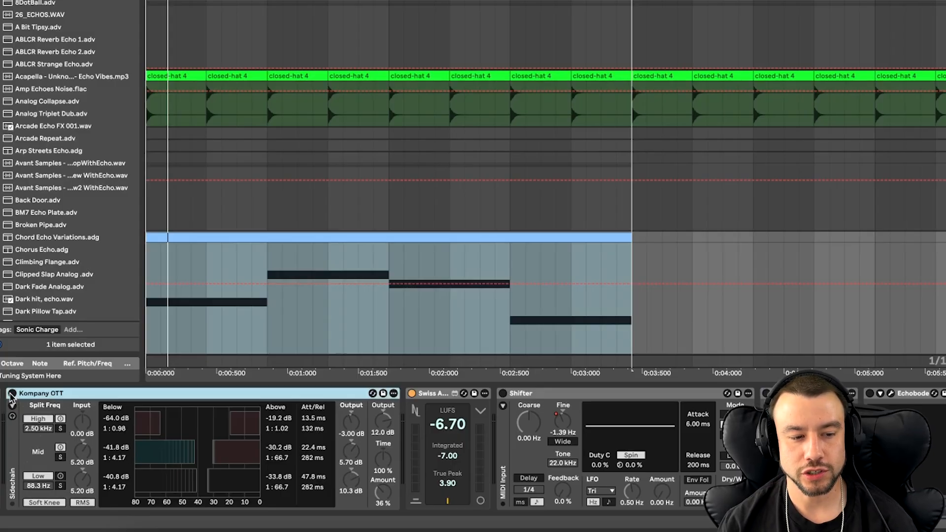
{"action": "left_click", "coordinate": [12, 394]}
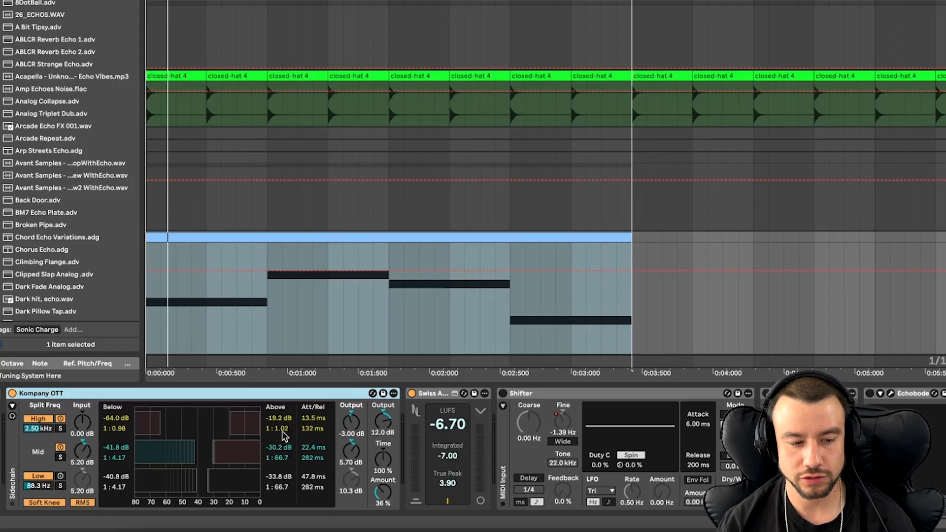
- Play the bass loop to hear it with Kompany OTT switched on
{"action": "key", "text": "space"}
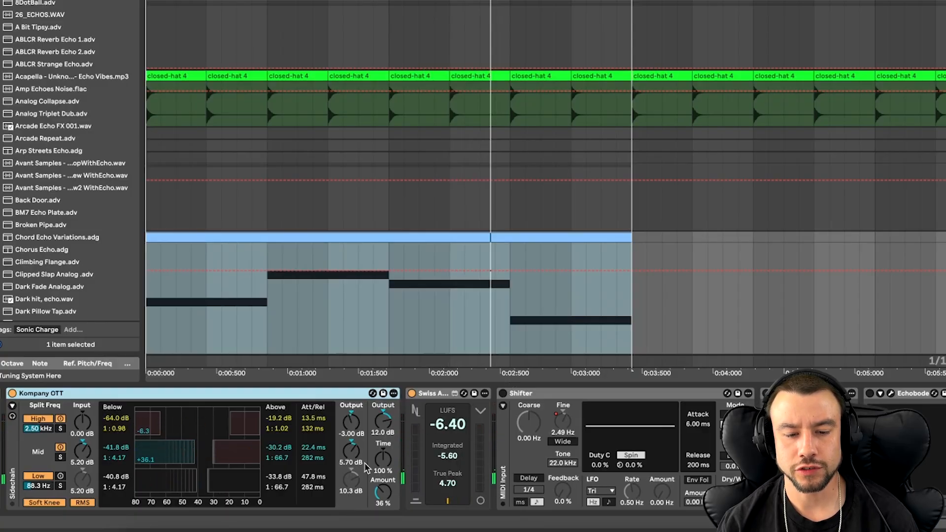
{"action": "key", "text": "space"}
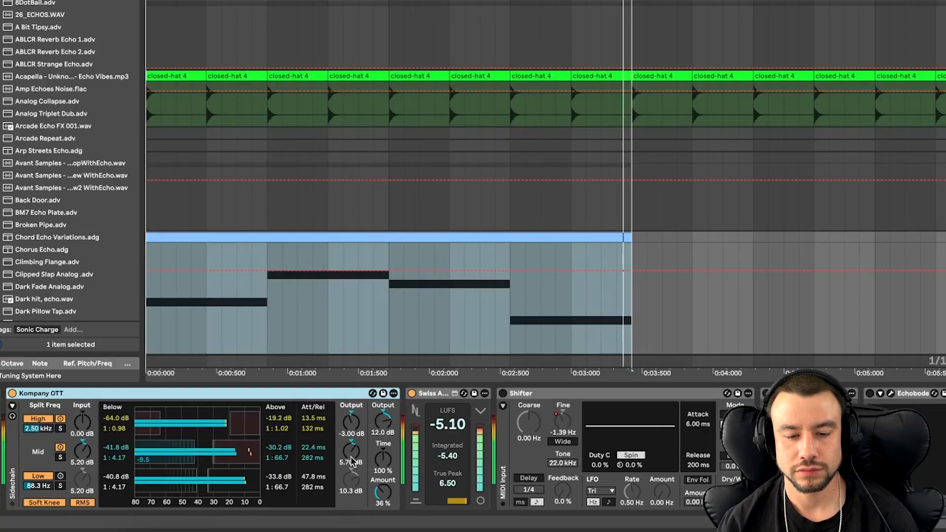
- Show the Shifter's Fine automation and examine the ramps at the end of the first and third notes
{"action": "scroll", "coordinate": [453, 477], "scroll_direction": "right", "scroll_amount": 4}
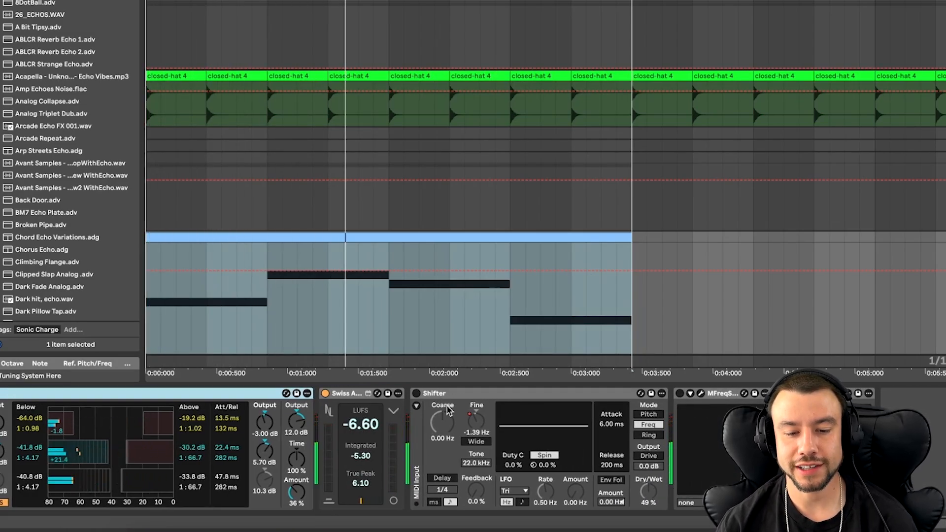
{"action": "left_click", "coordinate": [476, 422]}
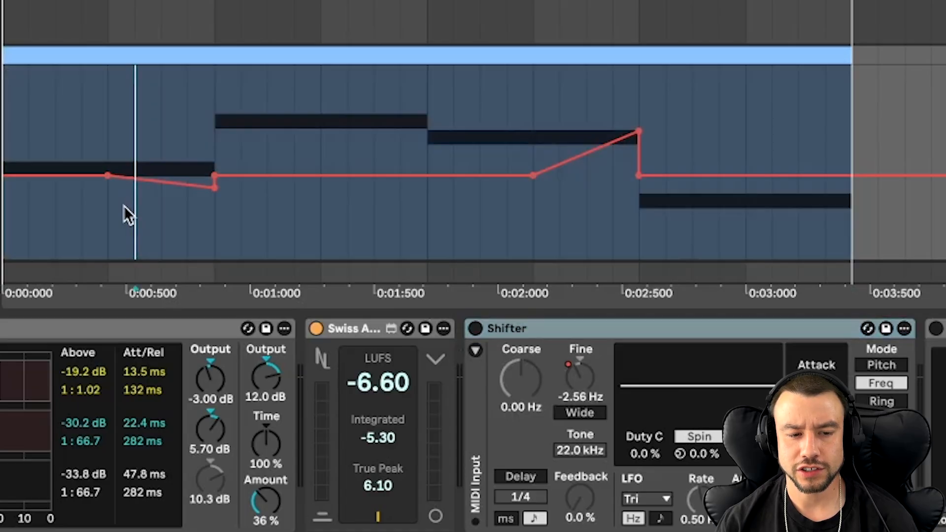
{"action": "left_click_drag", "start_coordinate": [130, 202], "coordinate": [215, 209]}
{"action": "left_click_drag", "start_coordinate": [526, 211], "coordinate": [638, 213]}
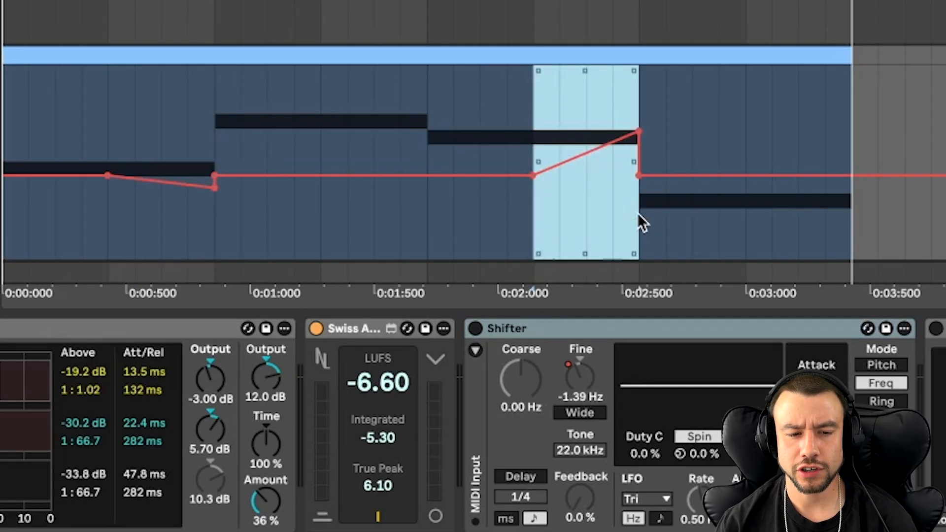
- Flatten both ramps of the Shifter's Fine automation on the bass clip
{"action": "left_click", "coordinate": [232, 223]}
{"action": "left_click", "coordinate": [215, 187]}
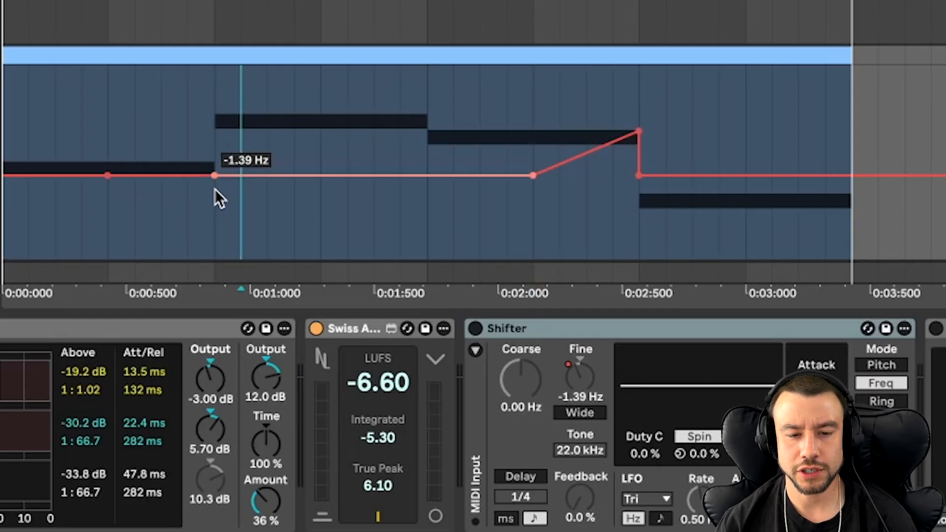
- Switch the Shifter on and sweep its Fine amount while the bass loop plays
{"action": "left_click", "coordinate": [475, 329]}
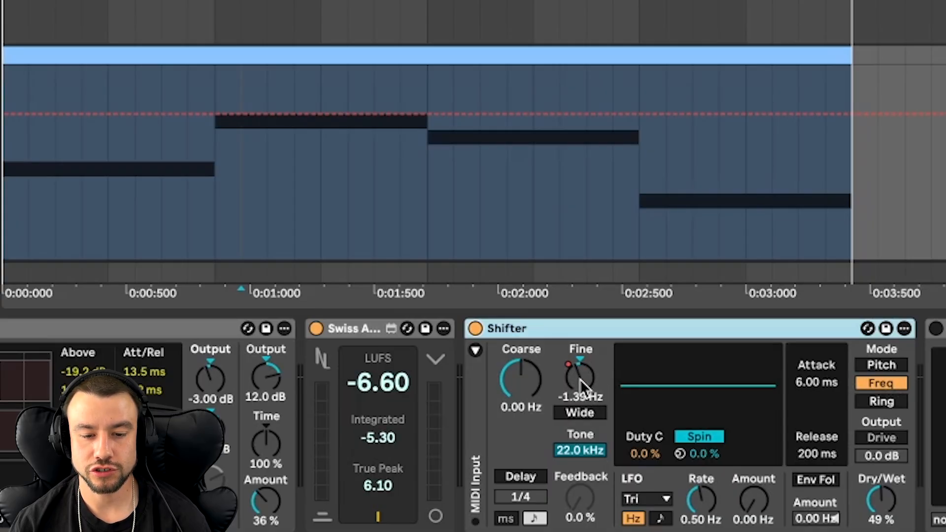
{"action": "key", "text": "space"}
{"action": "mouse_move", "coordinate": [581, 379]}
{"action": "left_mouse_down"}
{"action": "mouse_move", "coordinate": [580, 325]}
{"action": "mouse_move", "coordinate": [581, 347]}
{"action": "left_mouse_up"}
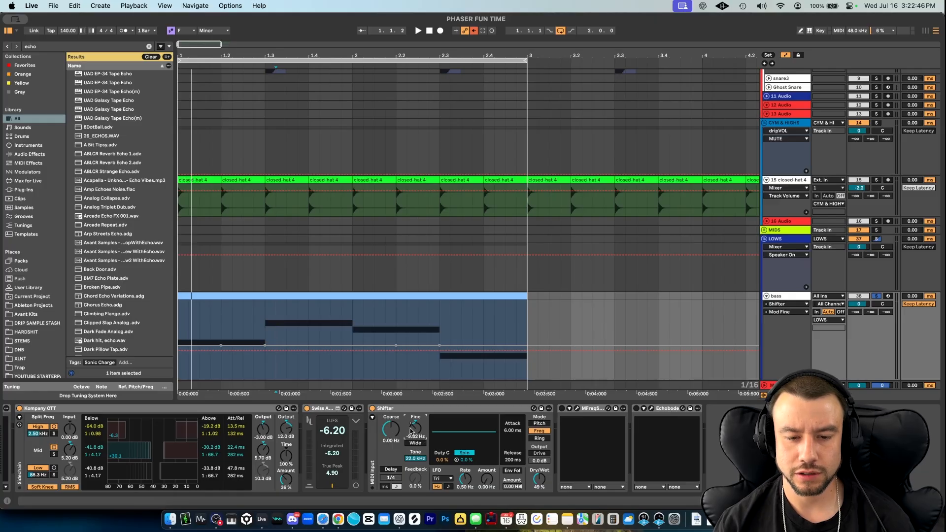
{"action": "key", "text": "space"}
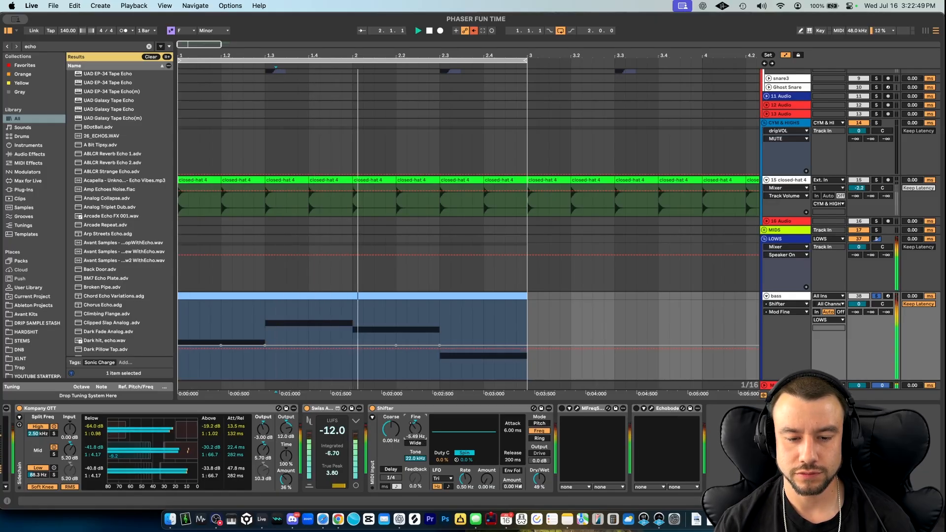
{"action": "left_click_drag", "start_coordinate": [417, 433], "coordinate": [417, 420]}
{"action": "key", "text": "space"}
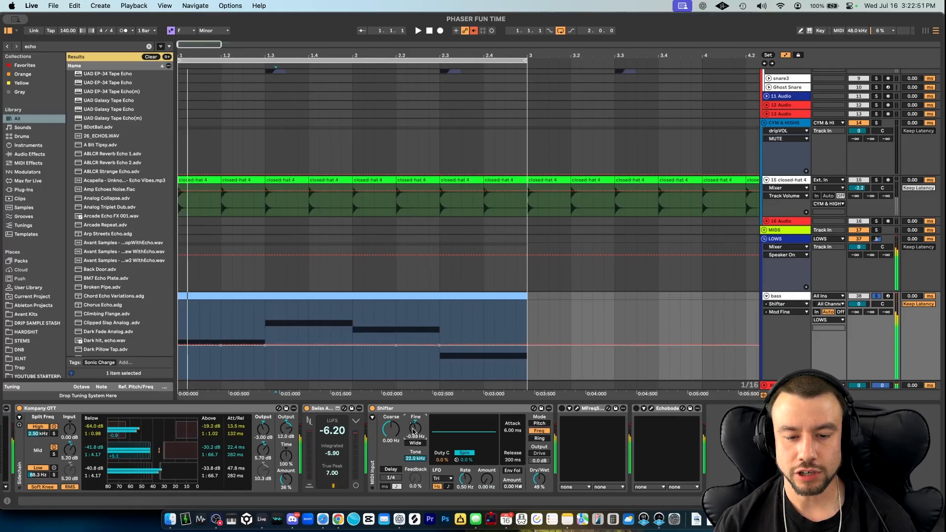
- Undo the Fine changes to restore the automation ramps and re-enable the Fine automation
{"action": "key", "text": "super+z"}
{"action": "key", "text": "super+z"}
{"action": "right_click", "coordinate": [410, 431]}
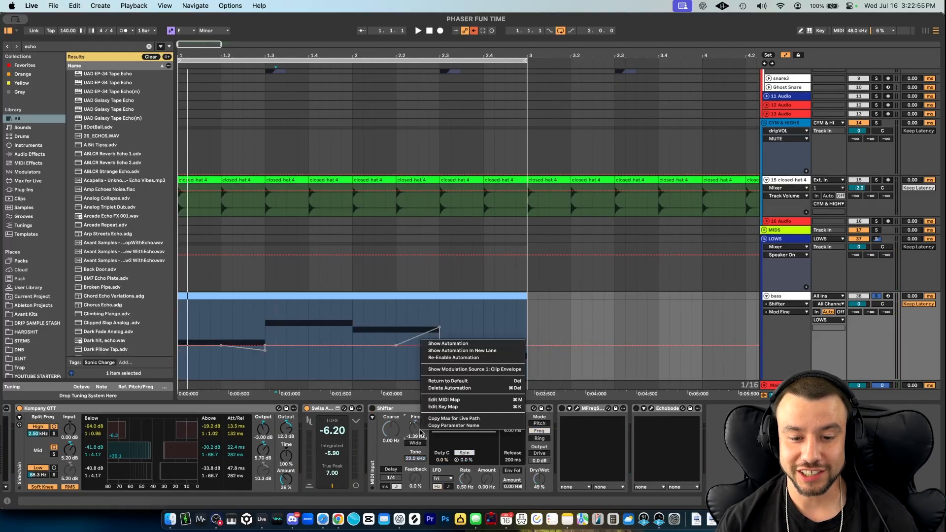
{"action": "left_click", "coordinate": [448, 358]}
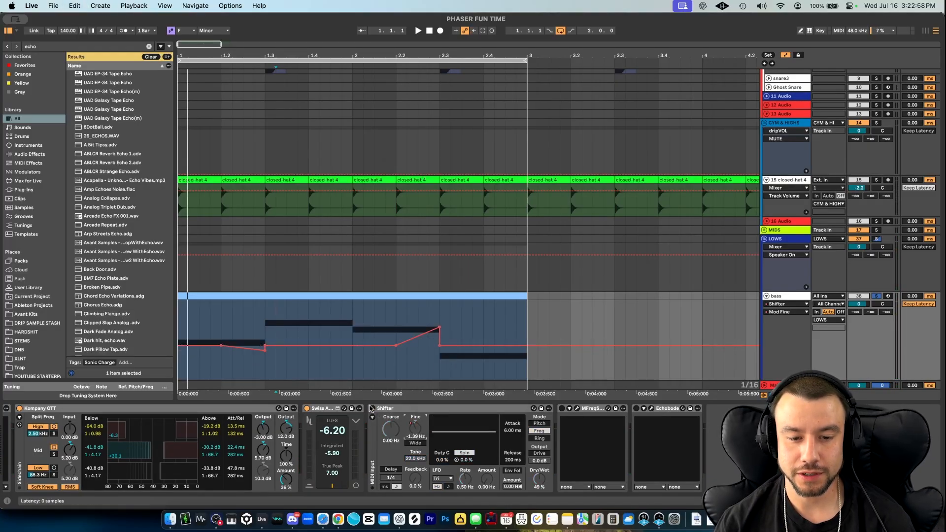
- Play the loop through the Shifter with its Fine automation shown on the bass track
{"action": "key", "text": "space"}
{"action": "right_click", "coordinate": [416, 430]}
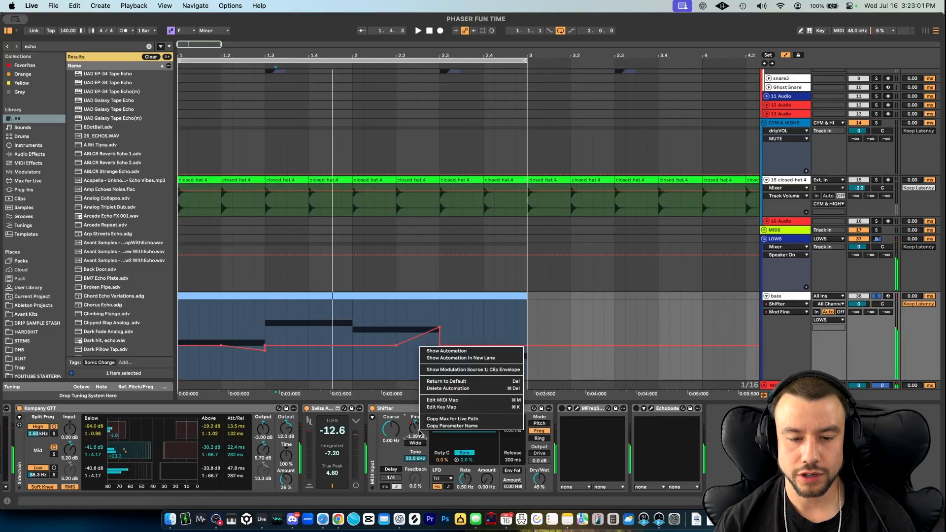
{"action": "left_click", "coordinate": [440, 353]}
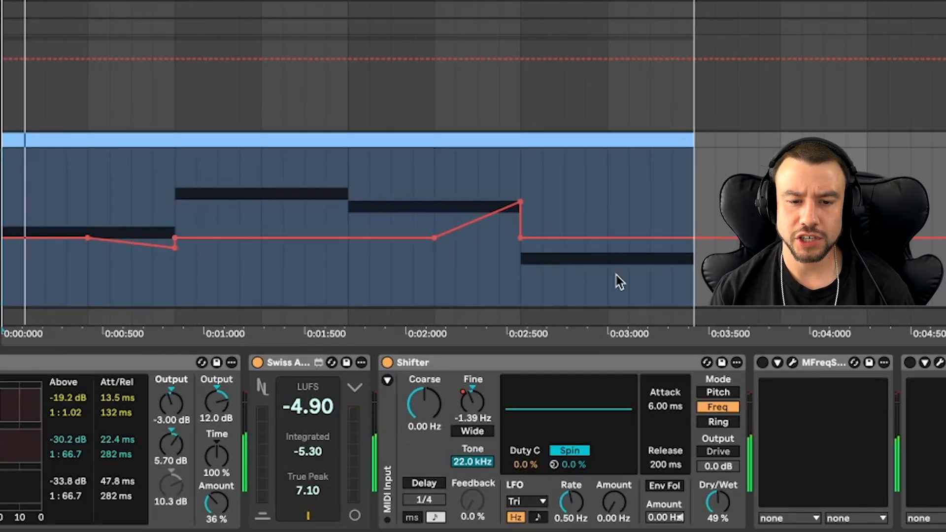
{"action": "scroll", "coordinate": [619, 281], "scroll_direction": "down", "scroll_amount": 3}
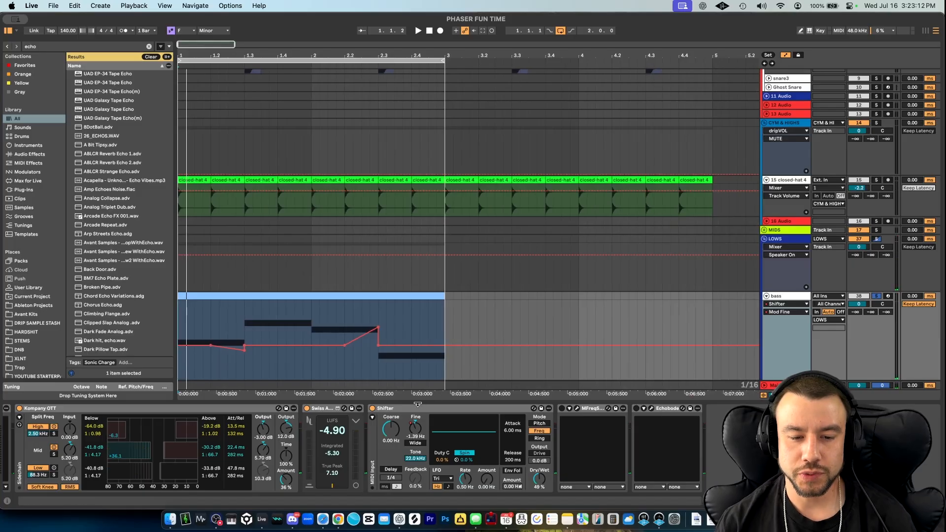
- Switch the Shifter off and play the bass loop without it
{"action": "left_click", "coordinate": [471, 366]}
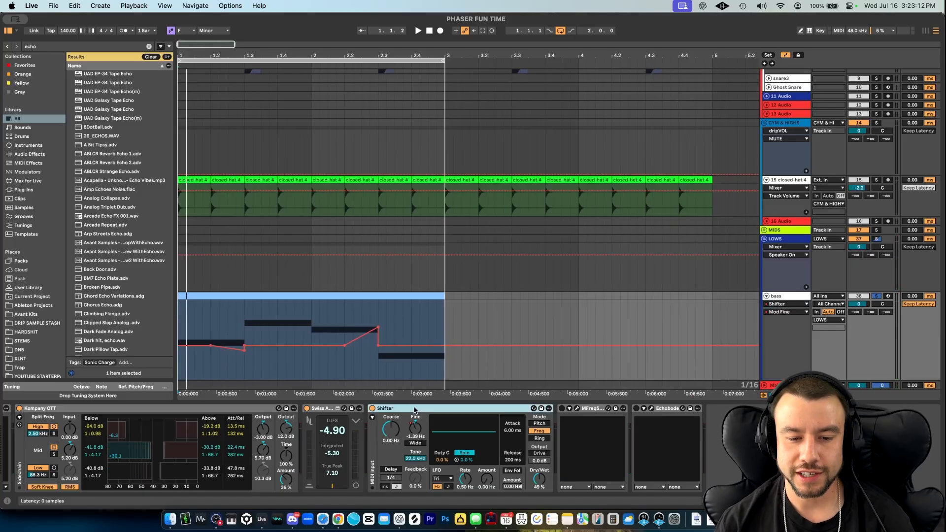
{"action": "left_click", "coordinate": [372, 409]}
{"action": "key", "text": "space"}
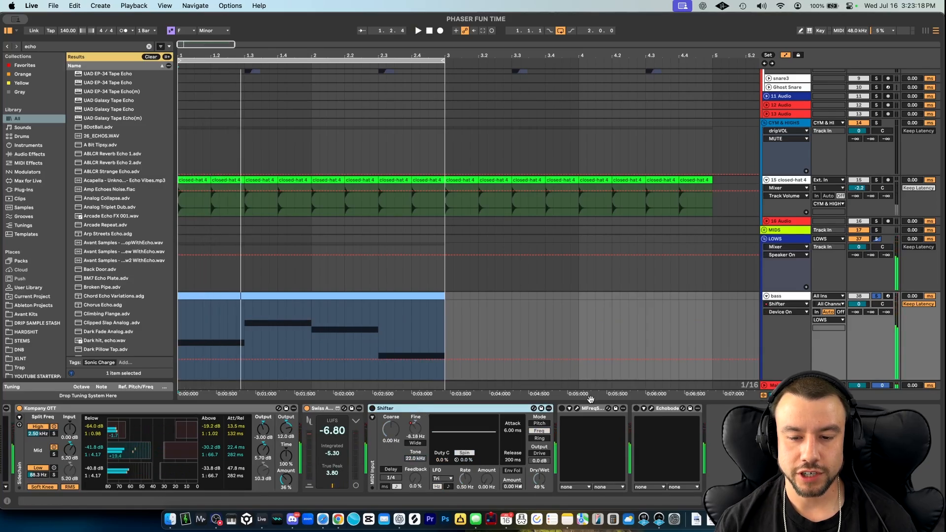
- Switch MFreqShifter on, open its plug-in window and place it above the bass clip
{"action": "left_click", "coordinate": [578, 409]}
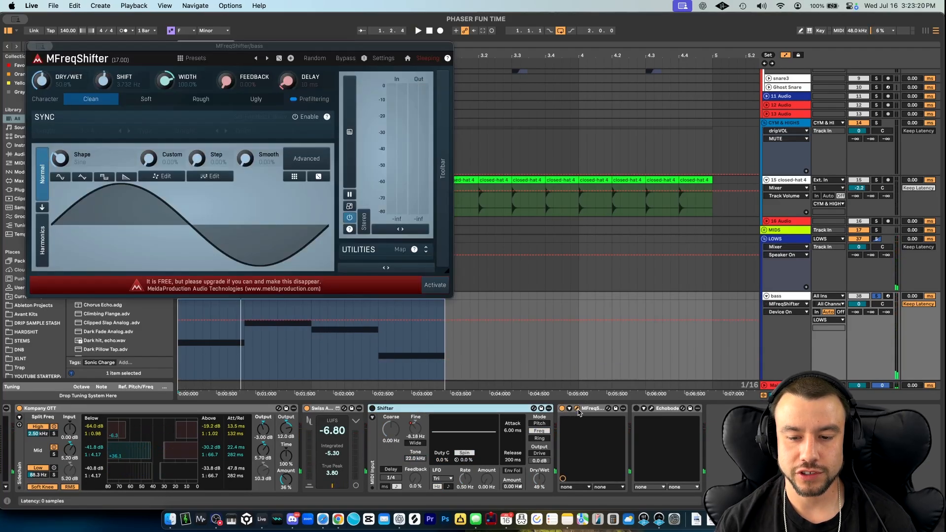
{"action": "left_click_drag", "start_coordinate": [123, 46], "coordinate": [363, 6]}
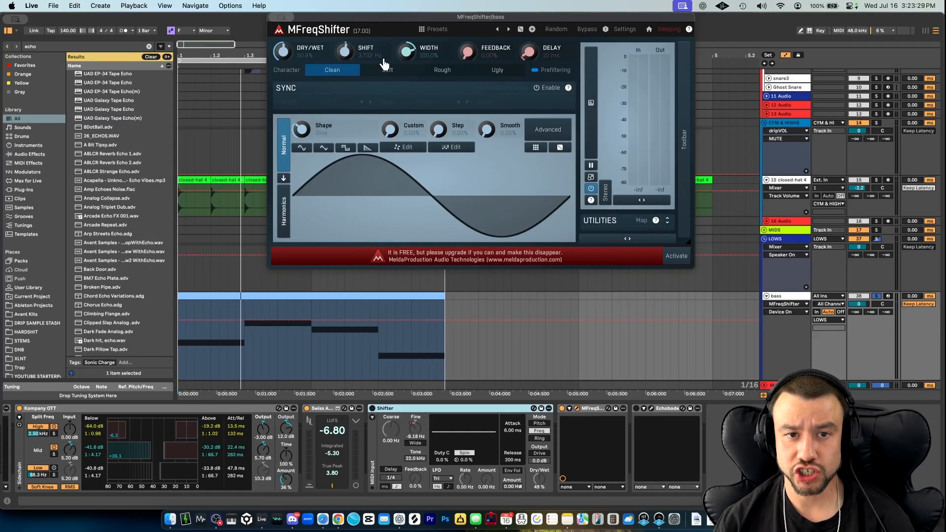
- Sweep MFreqShifter's Shift amount during playback to hear its phasing effect
{"action": "key", "text": "space"}
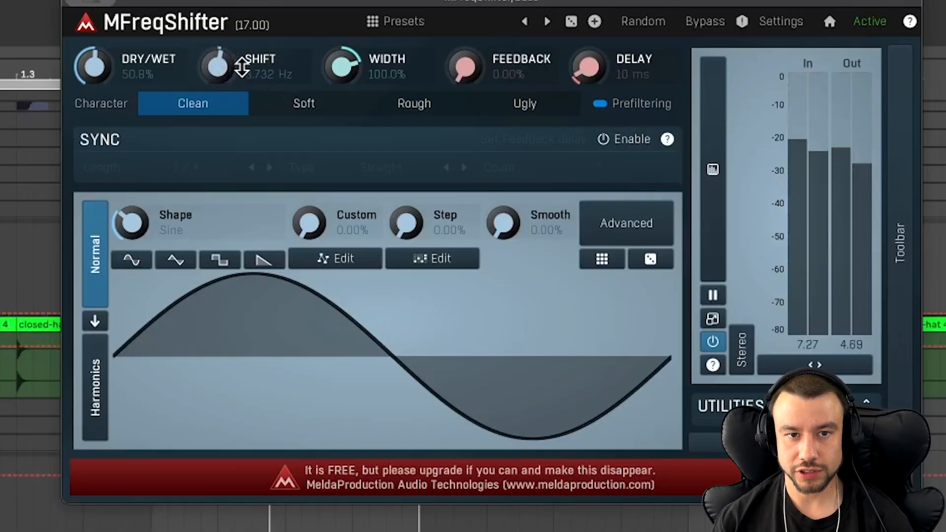
{"action": "left_click_drag", "start_coordinate": [267, 73], "coordinate": [267, 84]}
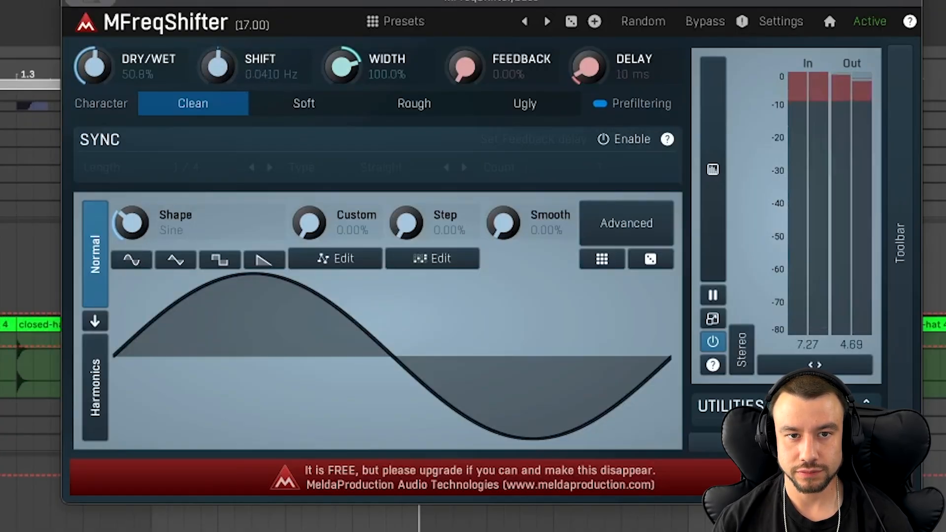
{"action": "mouse_move", "coordinate": [274, 73]}
{"action": "left_mouse_down"}
{"action": "mouse_move", "coordinate": [274, 89]}
{"action": "mouse_move", "coordinate": [266, 64]}
{"action": "mouse_move", "coordinate": [266, 83]}
{"action": "left_mouse_up"}
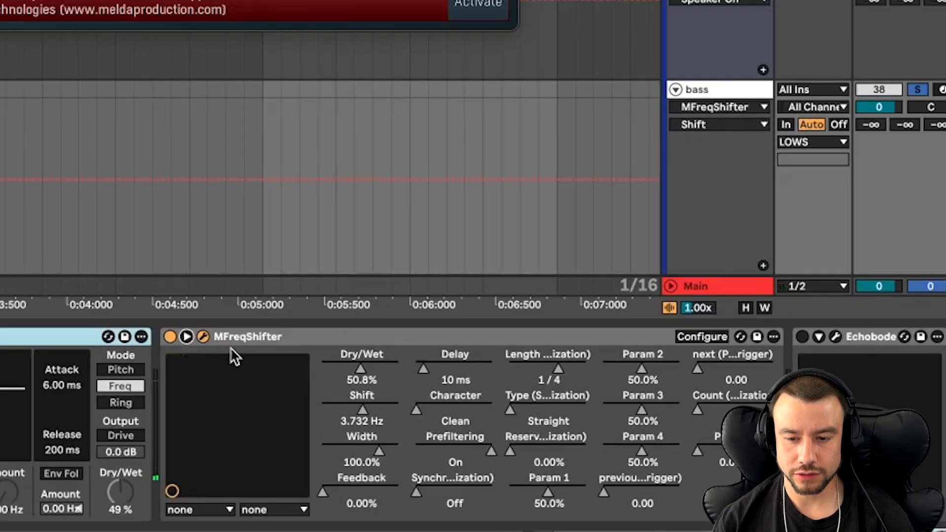
- Automate MFreqShifter's Shift with a ramp up to 17.00 Hz ending the first note and a ramp down to -0.1166 Hz ending the second
{"action": "right_click", "coordinate": [375, 408]}
{"action": "left_click", "coordinate": [437, 247]}
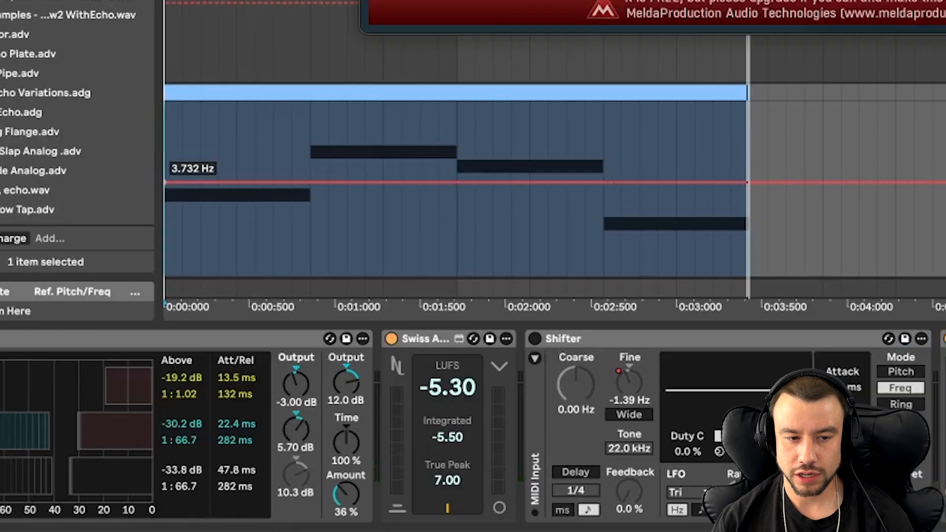
{"action": "mouse_move", "coordinate": [310, 182]}
{"action": "left_mouse_down"}
{"action": "mouse_move", "coordinate": [309, 164]}
{"action": "mouse_move", "coordinate": [310, 179]}
{"action": "left_mouse_up"}
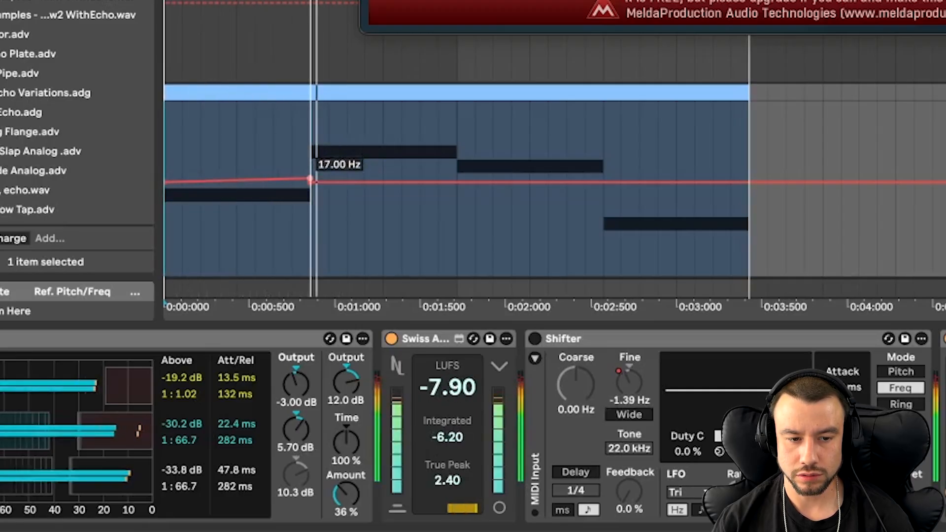
{"action": "left_click", "coordinate": [453, 182]}
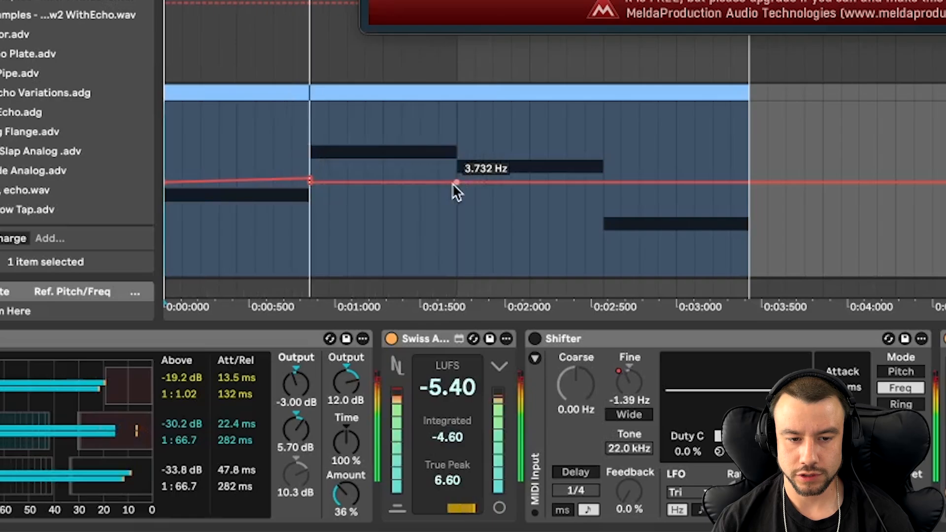
{"action": "left_click_drag", "start_coordinate": [453, 184], "coordinate": [456, 189]}
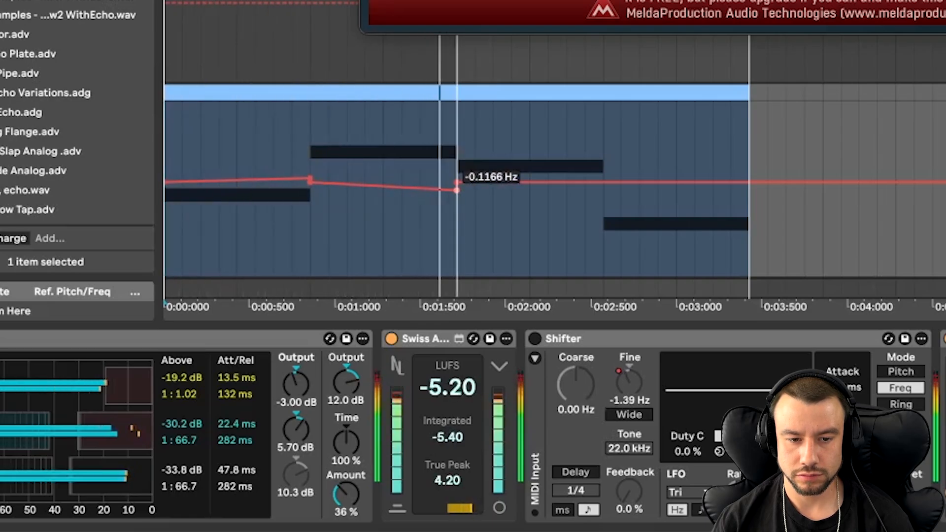
{"action": "scroll", "coordinate": [621, 212], "scroll_direction": "down", "scroll_amount": 3}
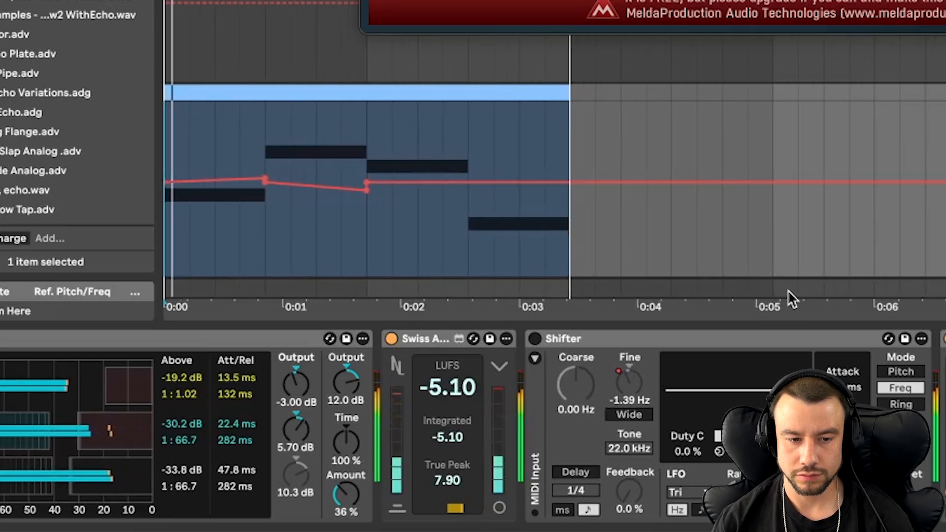
{"action": "key", "text": "space"}
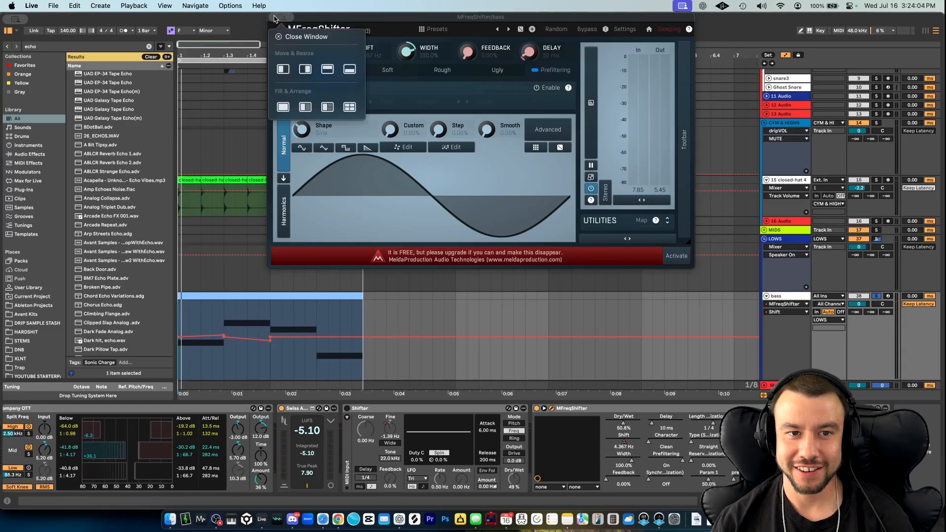
{"action": "double_click", "coordinate": [416, 52]}
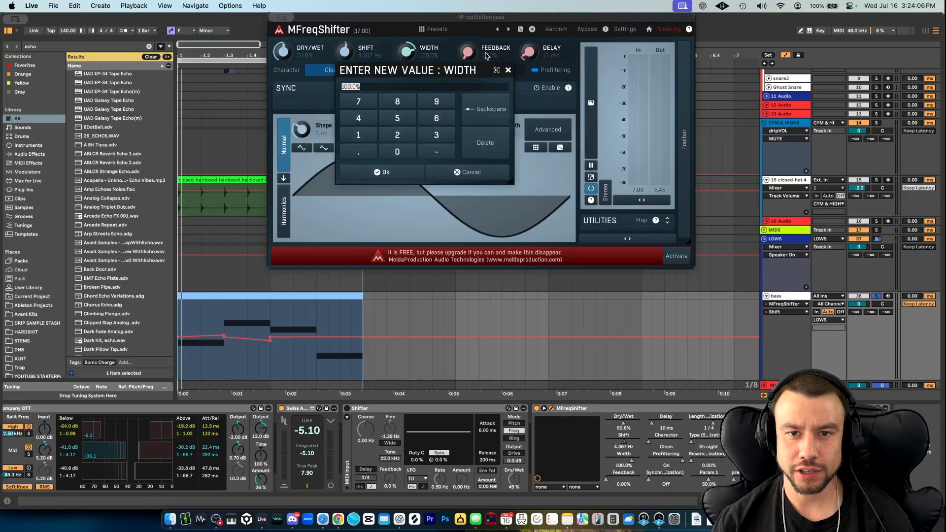
{"action": "double_click", "coordinate": [486, 54]}
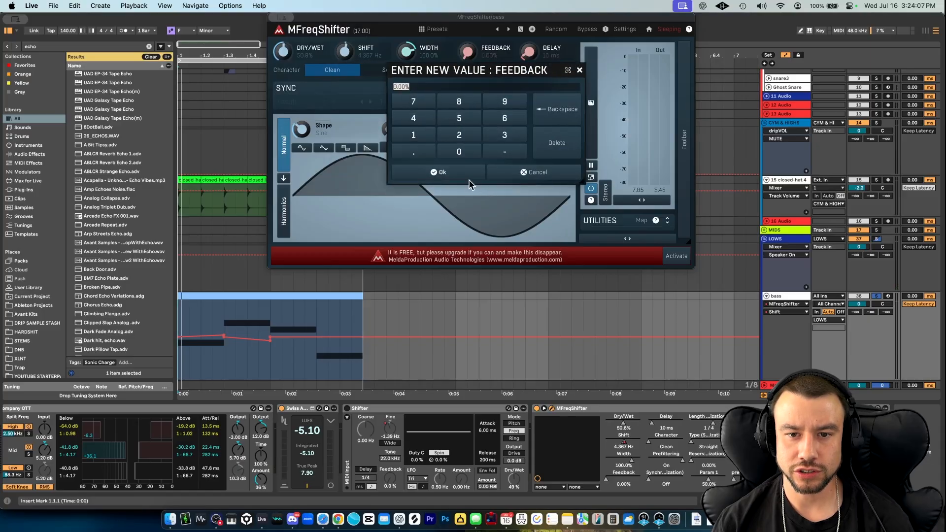
{"action": "left_click", "coordinate": [520, 176]}
- Try different MFreqShifter Feedback and Delay amounts while the bass loop plays
{"action": "key", "text": "space"}
{"action": "mouse_move", "coordinate": [468, 52]}
{"action": "left_mouse_down"}
{"action": "mouse_move", "coordinate": [468, 14]}
{"action": "mouse_move", "coordinate": [468, 55]}
{"action": "left_mouse_up"}
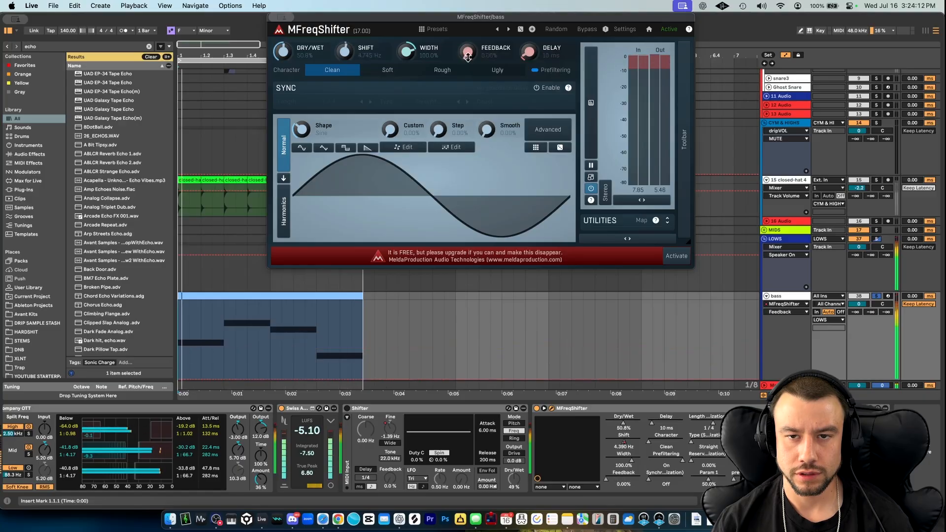
{"action": "key", "text": "space"}
{"action": "mouse_move", "coordinate": [551, 55]}
{"action": "left_mouse_down"}
{"action": "mouse_move", "coordinate": [551, 37]}
{"action": "mouse_move", "coordinate": [551, 56]}
{"action": "left_mouse_up"}
{"action": "key", "text": "space"}
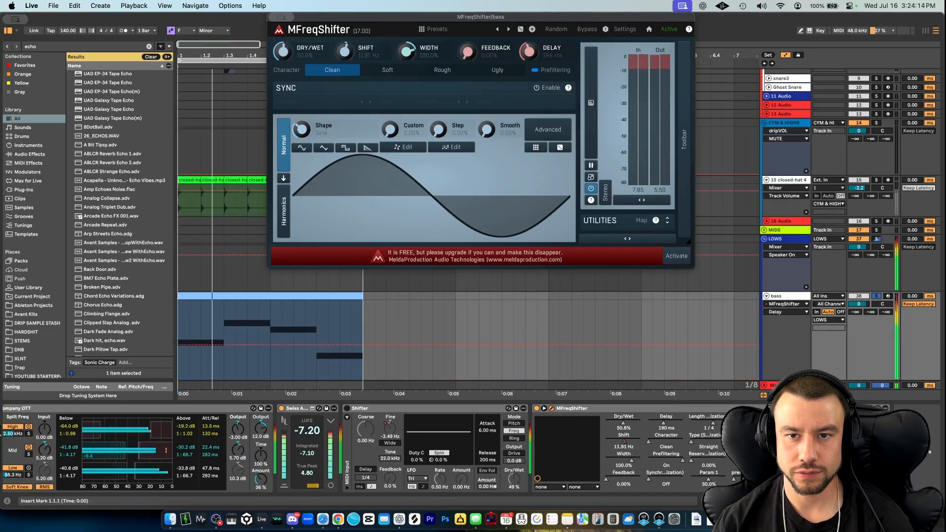
{"action": "key", "text": "space"}
- Close the MFreqShifter window, switch the device off and collapse it in the chain
{"action": "mouse_move", "coordinate": [281, 18]}
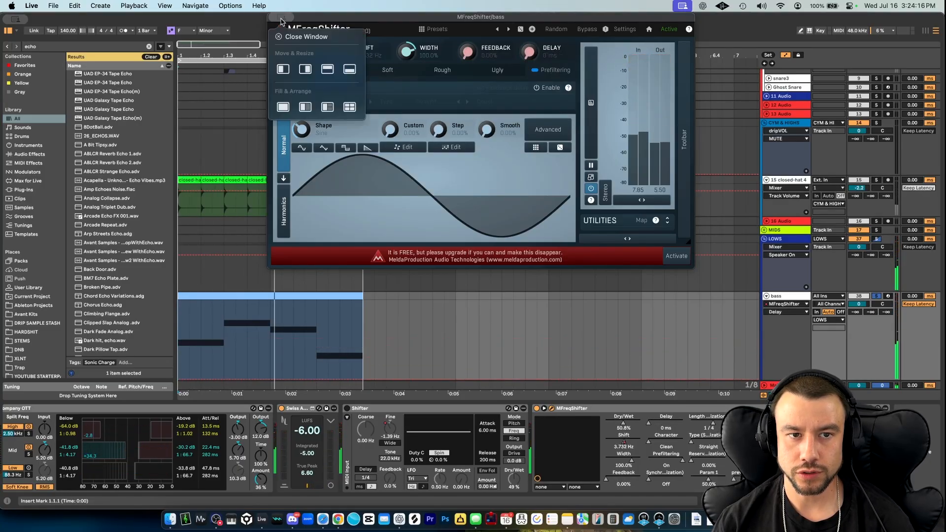
{"action": "left_click", "coordinate": [302, 37]}
{"action": "double_click", "coordinate": [566, 409]}
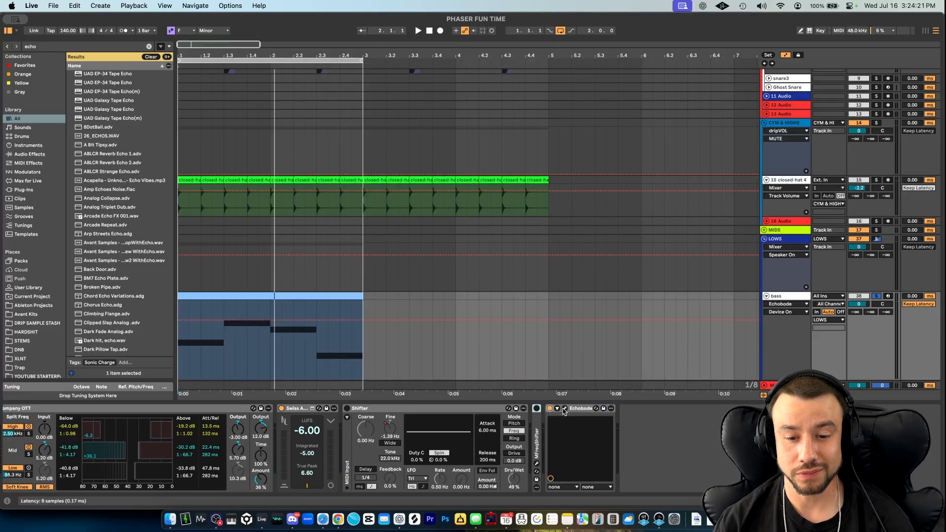
- Open the Echobode window, place it clear of the bass clip and turn Smear down to its minimum
{"action": "left_click", "coordinate": [565, 409]}
{"action": "left_click_drag", "start_coordinate": [157, 50], "coordinate": [692, 42]}
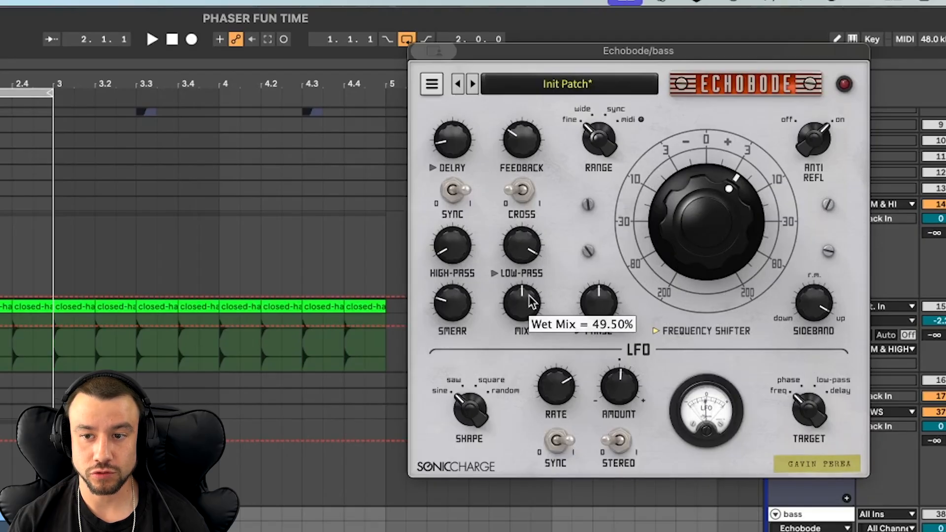
{"action": "left_click_drag", "start_coordinate": [451, 301], "coordinate": [451, 340]}
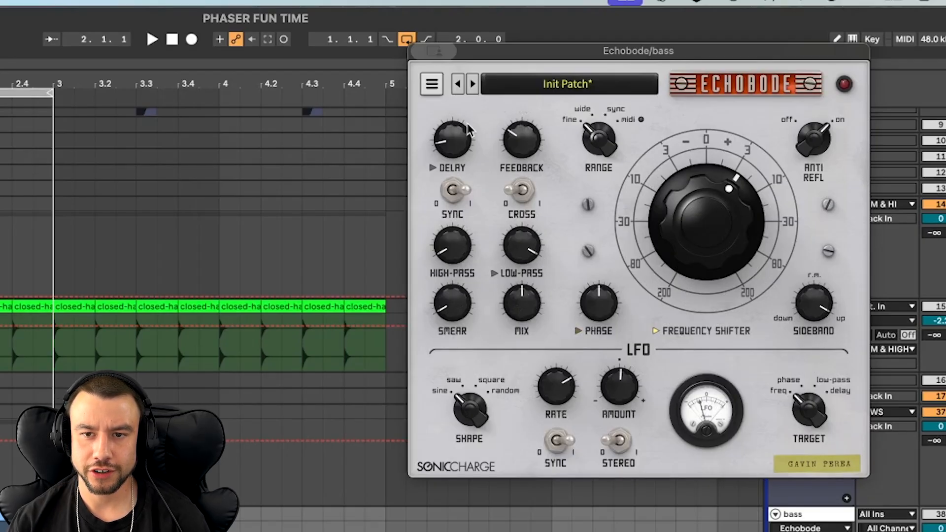
- Turn Echobode's Delay and Feedback down to their minimum and set the frequency shift Range to Fine
{"action": "left_click_drag", "start_coordinate": [445, 152], "coordinate": [446, 472]}
{"action": "left_click_drag", "start_coordinate": [527, 140], "coordinate": [509, 417]}
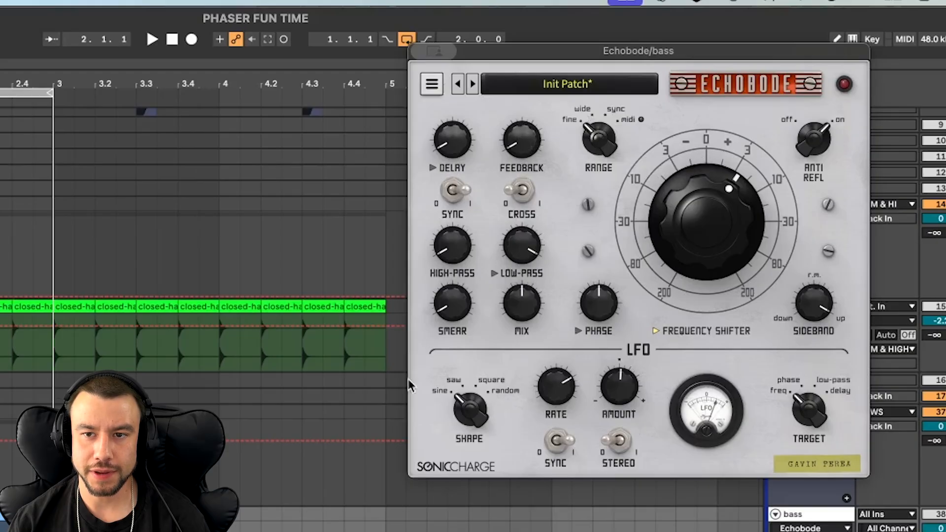
{"action": "mouse_move", "coordinate": [598, 140]}
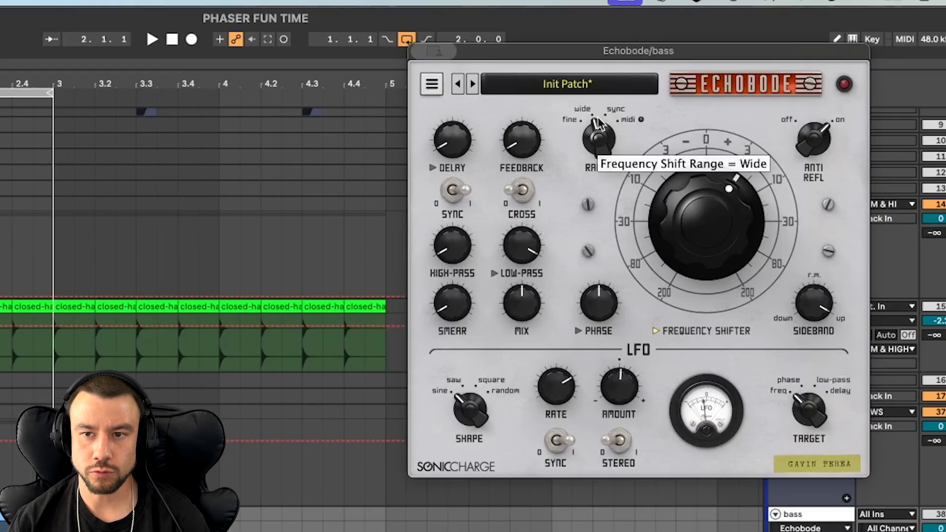
{"action": "left_click_drag", "start_coordinate": [742, 221], "coordinate": [676, 214]}
{"action": "left_click_drag", "start_coordinate": [598, 140], "coordinate": [598, 151]}
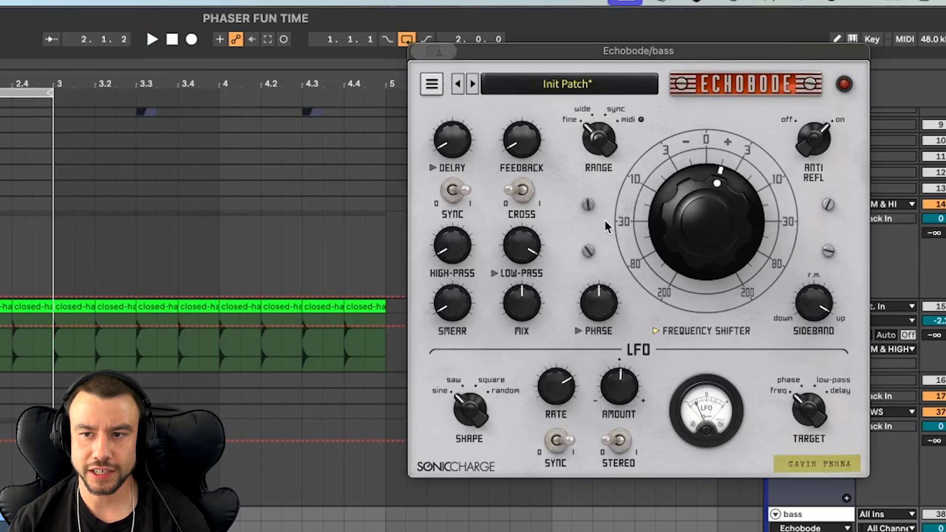
- Try different frequency shift amounts, such as 9.69 Hz, in the Fine range while the bass loop plays
{"action": "left_click_drag", "start_coordinate": [715, 216], "coordinate": [717, 227]}
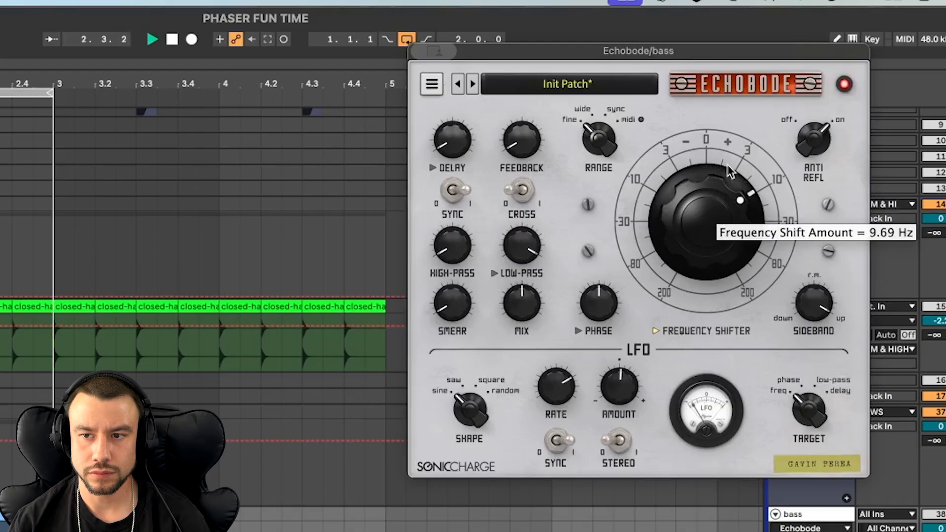
{"action": "left_click_drag", "start_coordinate": [731, 171], "coordinate": [725, 196]}
{"action": "key", "text": "space"}
{"action": "key", "text": "space"}
- Set Echobode's Range to Sync and try tempo-synced shift amounts such as 1/4T and 1/4 during playback
{"action": "left_click_drag", "start_coordinate": [612, 141], "coordinate": [614, 105]}
{"action": "left_click_drag", "start_coordinate": [712, 224], "coordinate": [722, 152]}
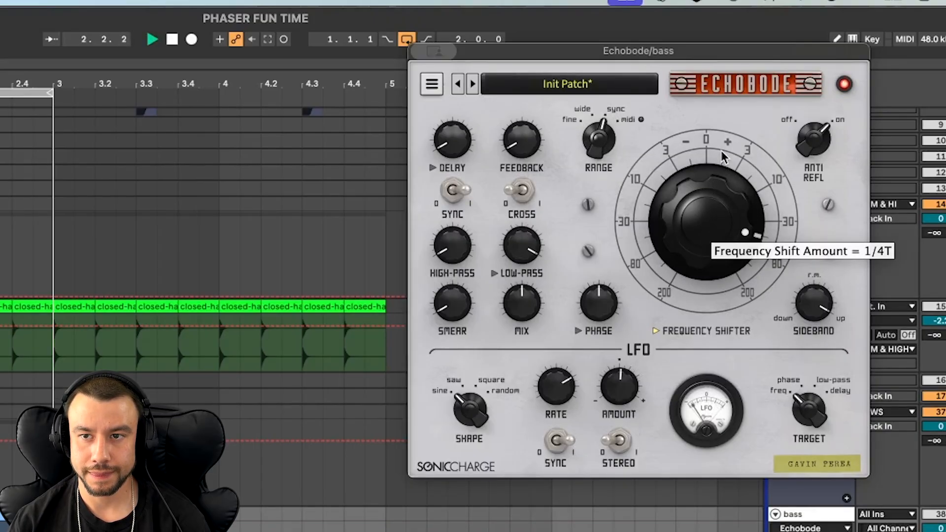
{"action": "key", "text": "space"}
{"action": "left_click_drag", "start_coordinate": [722, 153], "coordinate": [717, 181]}
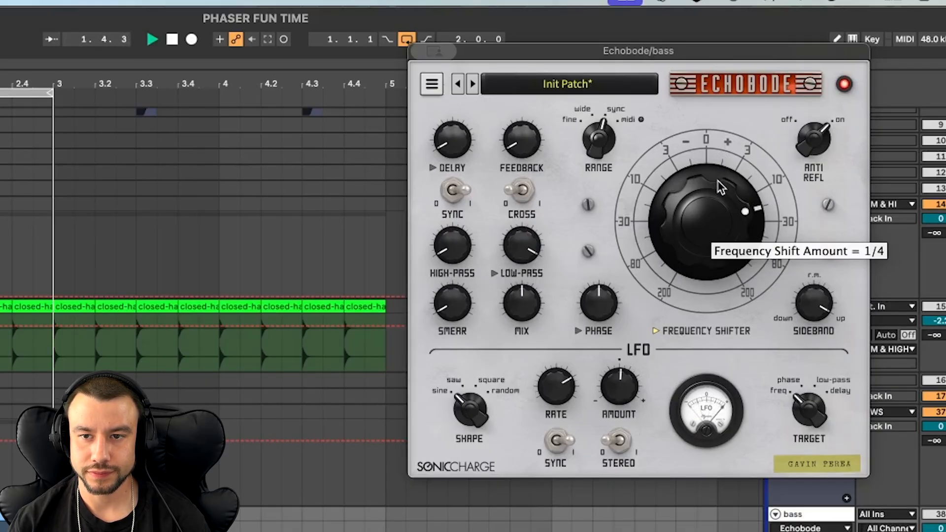
{"action": "key", "text": "space"}
{"action": "left_click_drag", "start_coordinate": [717, 180], "coordinate": [720, 164]}
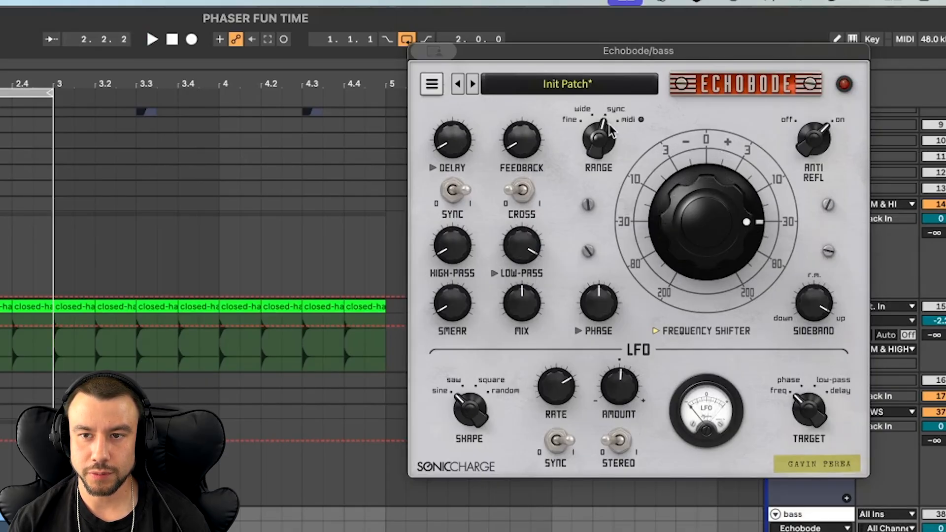
- Return Echobode's Range to Fine, reduce the frequency shift amount and play the bass loop
{"action": "left_click_drag", "start_coordinate": [611, 130], "coordinate": [604, 214]}
{"action": "left_click_drag", "start_coordinate": [723, 232], "coordinate": [705, 276]}
{"action": "key", "text": "space"}
- Try Smear amounts such as 9.349 ms while the bass loop plays and return Smear to its minimum
{"action": "key", "text": "space"}
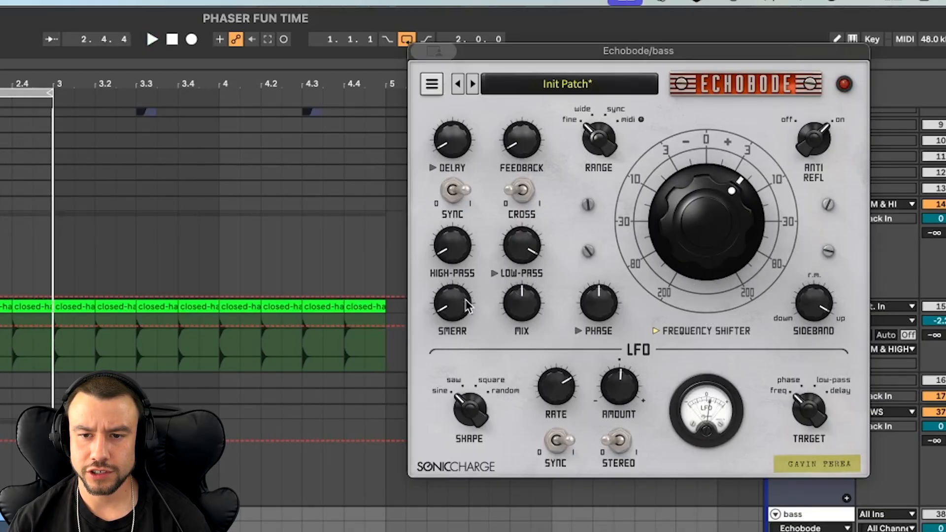
{"action": "key", "text": "space"}
{"action": "mouse_move", "coordinate": [457, 288]}
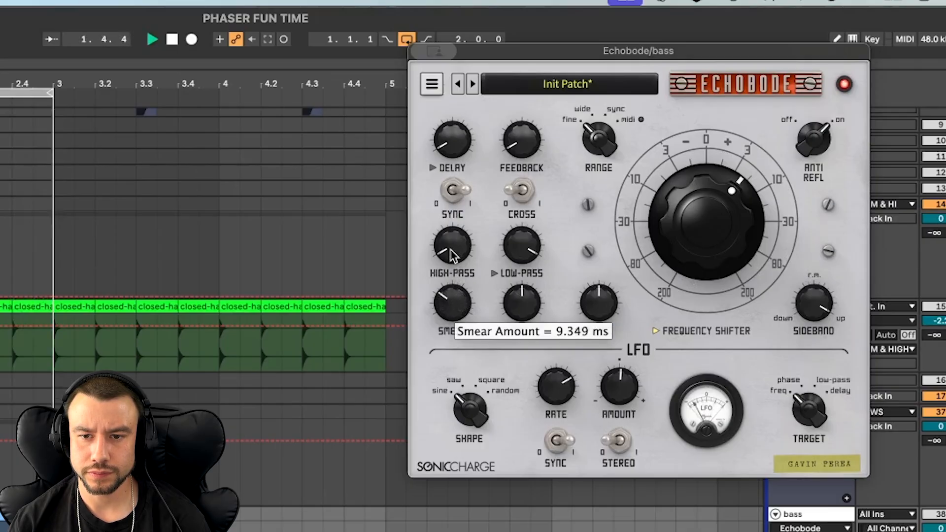
{"action": "mouse_move", "coordinate": [452, 219]}
{"action": "left_mouse_down"}
{"action": "mouse_move", "coordinate": [451, 200]}
{"action": "mouse_move", "coordinate": [458, 289]}
{"action": "left_mouse_up"}
{"action": "key", "text": "space"}
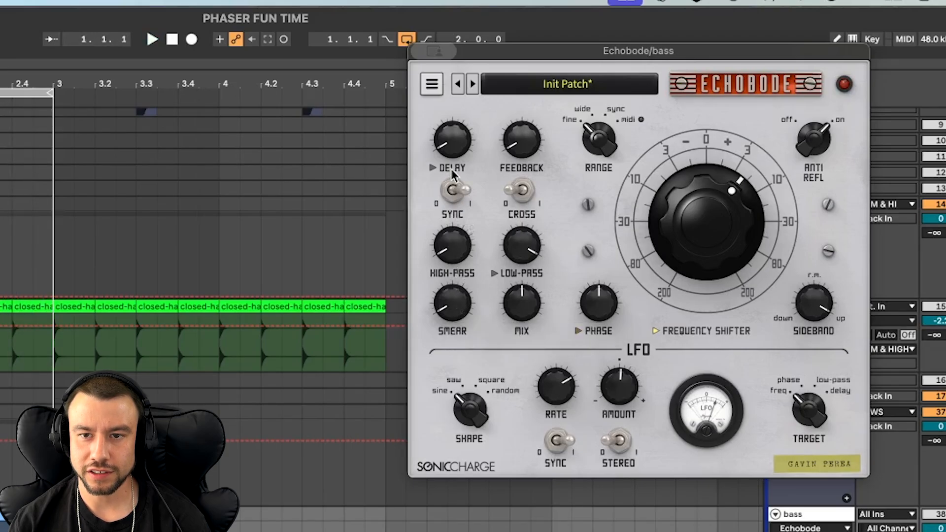
- Turn off Delay sync, audition delay times such as 5.12 ms during playback and return Delay to its minimum
{"action": "left_click_drag", "start_coordinate": [454, 148], "coordinate": [456, 118]}
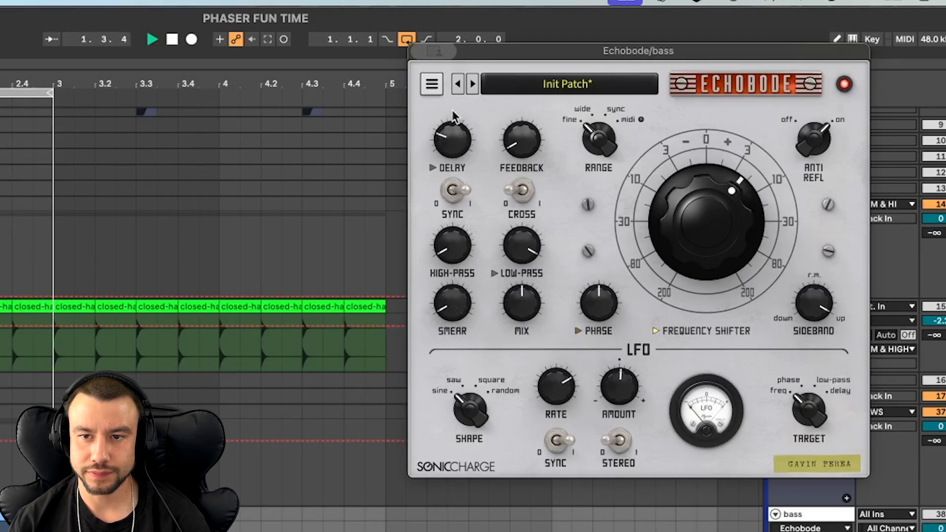
{"action": "left_click", "coordinate": [454, 187]}
{"action": "mouse_move", "coordinate": [458, 144]}
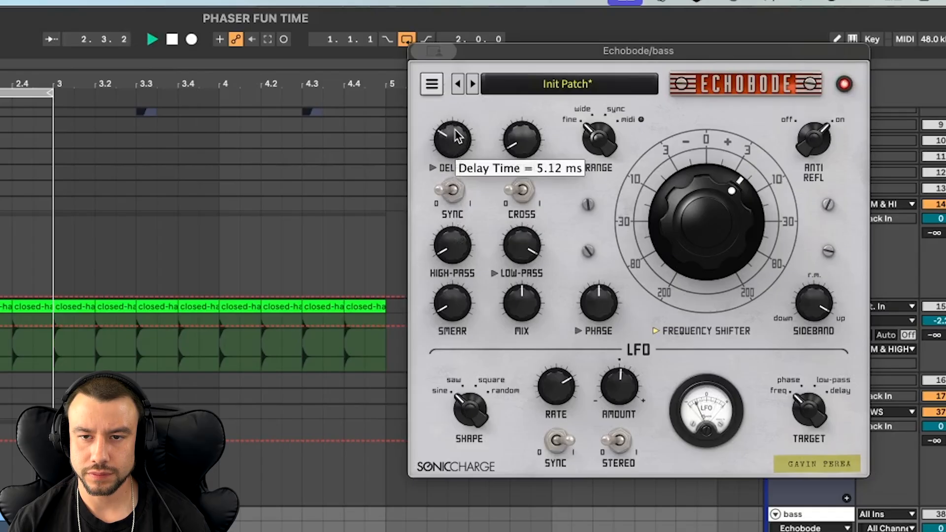
{"action": "left_click_drag", "start_coordinate": [457, 137], "coordinate": [457, 123]}
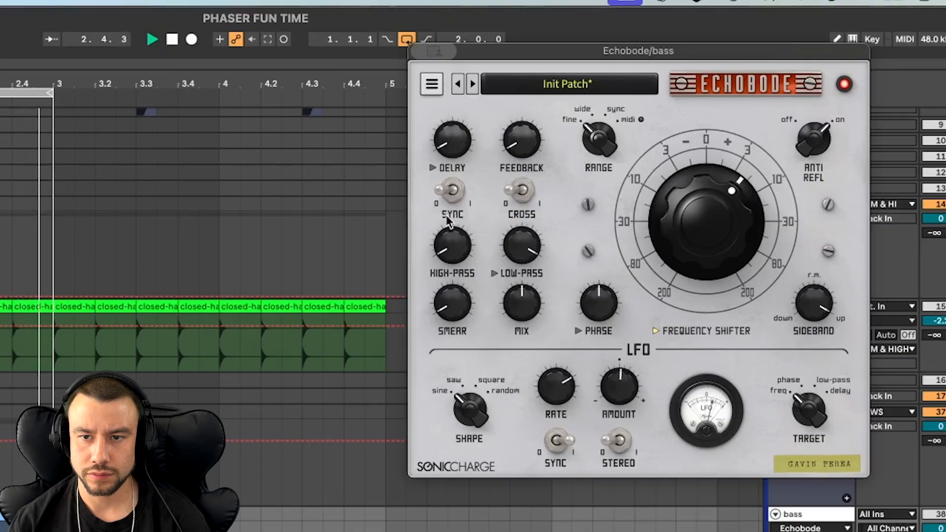
{"action": "key", "text": "space"}
{"action": "mouse_move", "coordinate": [464, 141]}
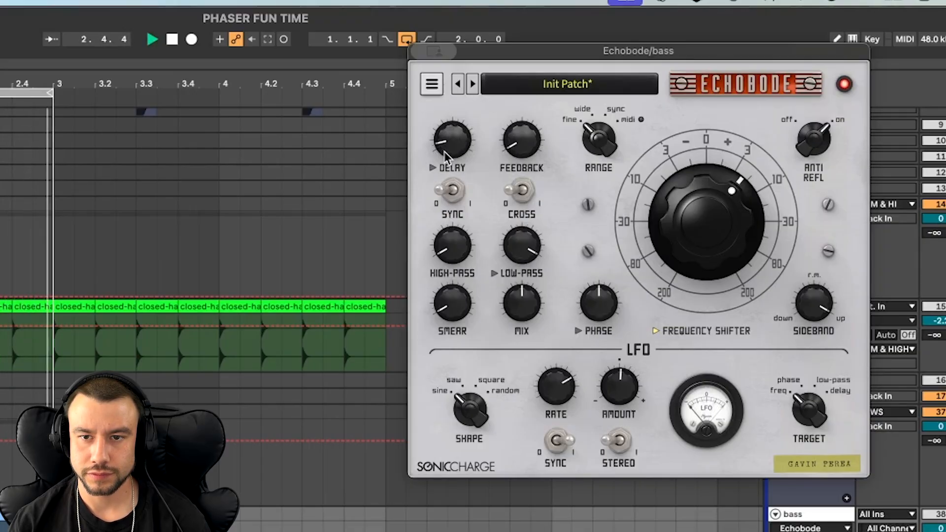
{"action": "key", "text": "space"}
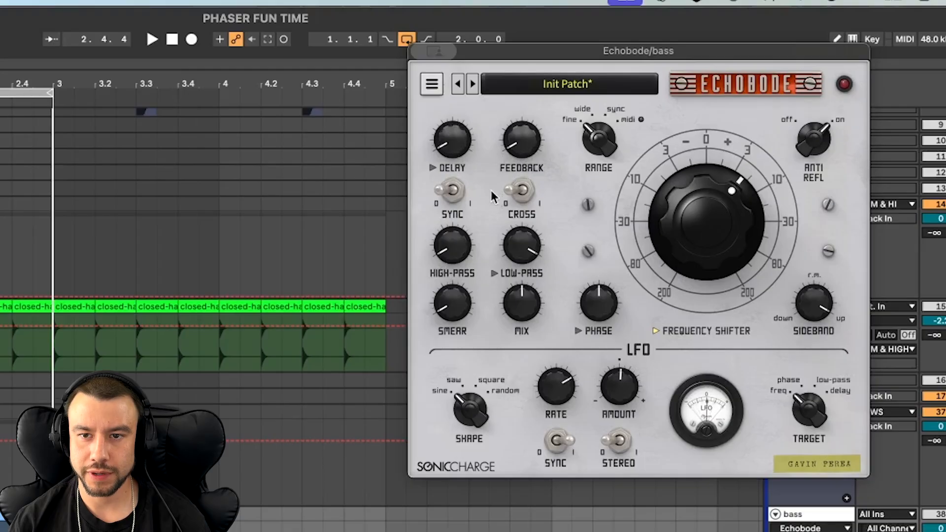
- Try higher Echobode Feedback amounts over the bass loop, return Feedback to its minimum and close the plugin window
{"action": "key", "text": "space"}
{"action": "mouse_move", "coordinate": [526, 146]}
{"action": "left_click_drag", "start_coordinate": [516, 114], "coordinate": [511, 55]}
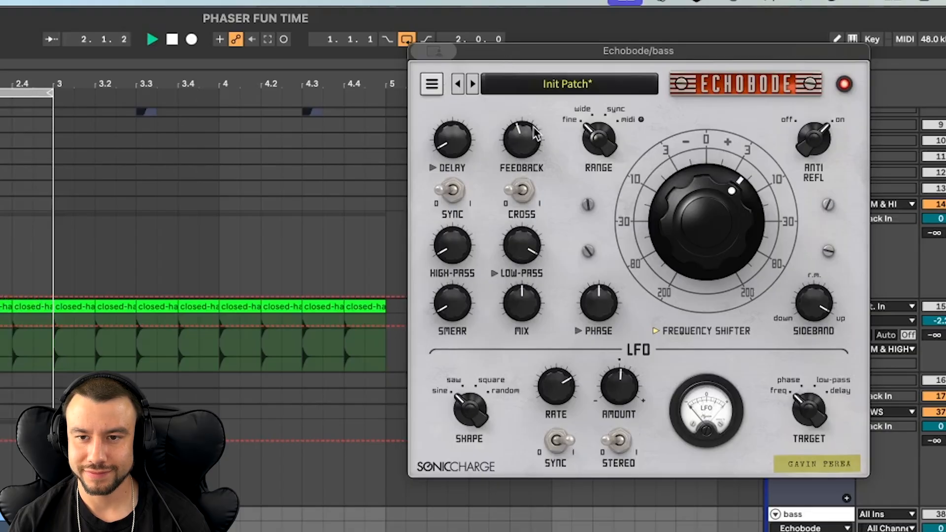
{"action": "mouse_move", "coordinate": [515, 150]}
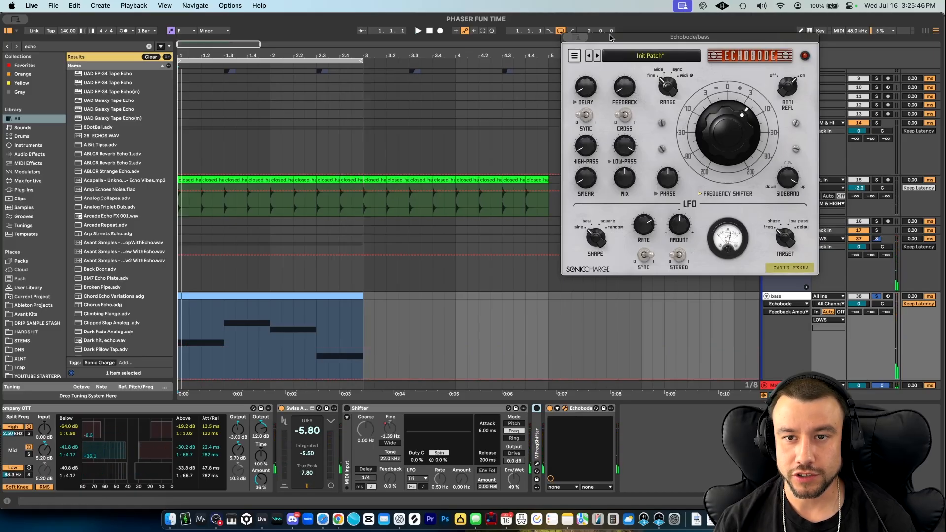
{"action": "left_click", "coordinate": [571, 38]}
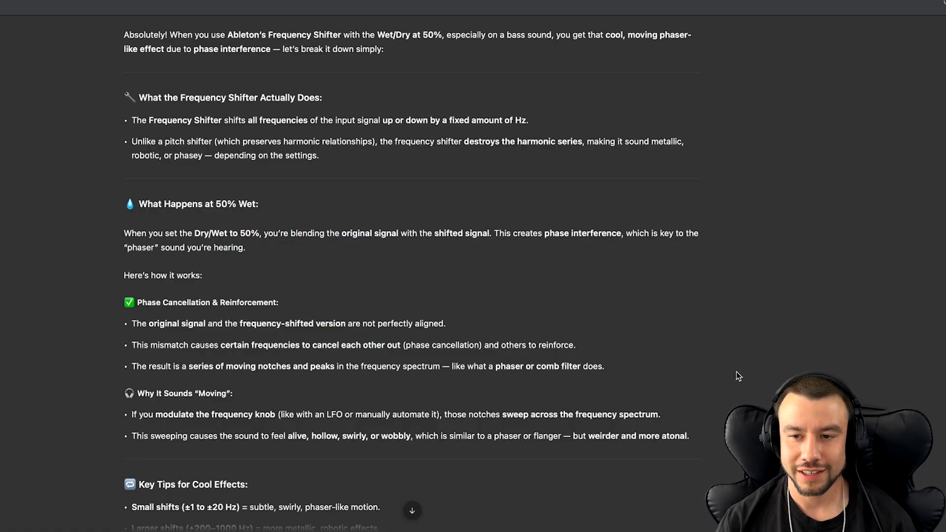
- Read the written explanation of the frequency shifter's 50% wet phasing, its movement and the key tips, and switch back to Ableton Live
{"action": "scroll", "coordinate": [332, 271], "scroll_direction": "down", "scroll_amount": 1}
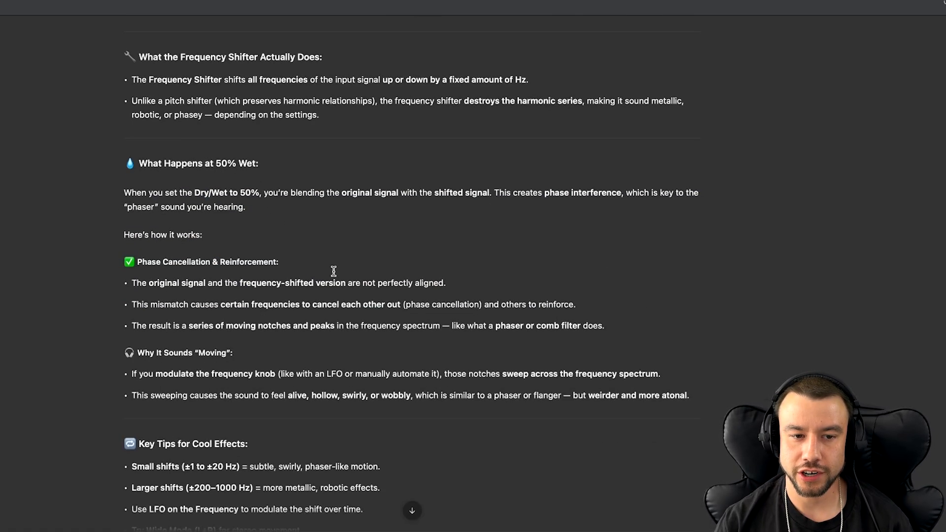
{"action": "scroll", "coordinate": [333, 271], "scroll_direction": "down", "scroll_amount": 1}
{"action": "scroll", "coordinate": [383, 259], "scroll_direction": "down", "scroll_amount": 1}
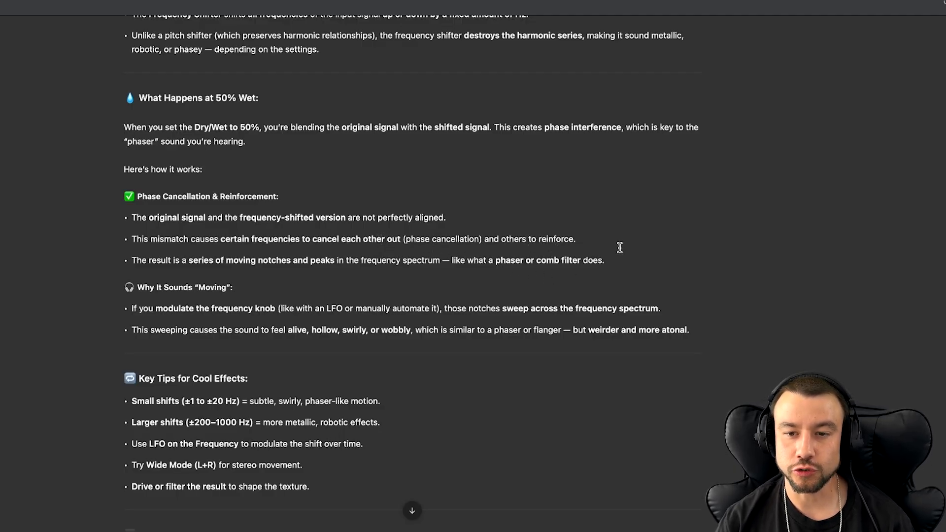
{"action": "scroll", "coordinate": [619, 247], "scroll_direction": "down", "scroll_amount": 1}
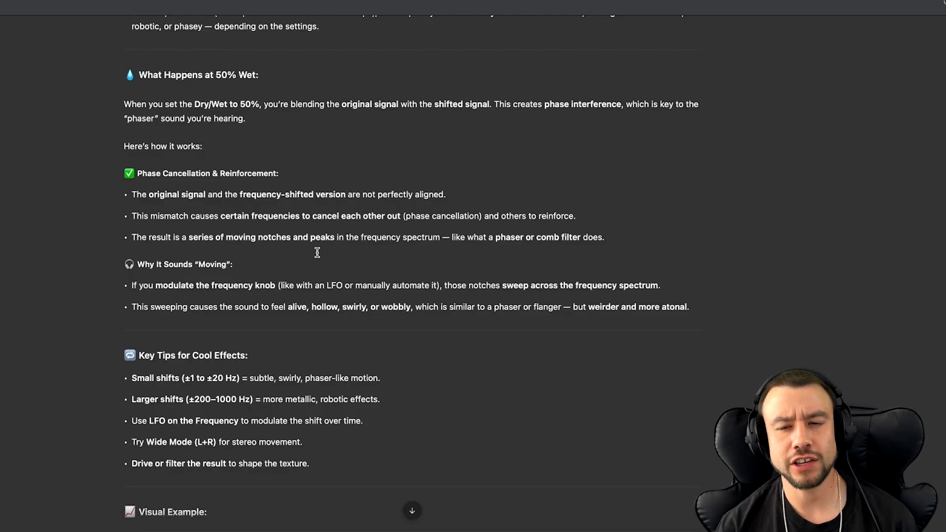
{"action": "scroll", "coordinate": [512, 253], "scroll_direction": "down", "scroll_amount": 2}
{"action": "scroll", "coordinate": [428, 296], "scroll_direction": "down", "scroll_amount": 1}
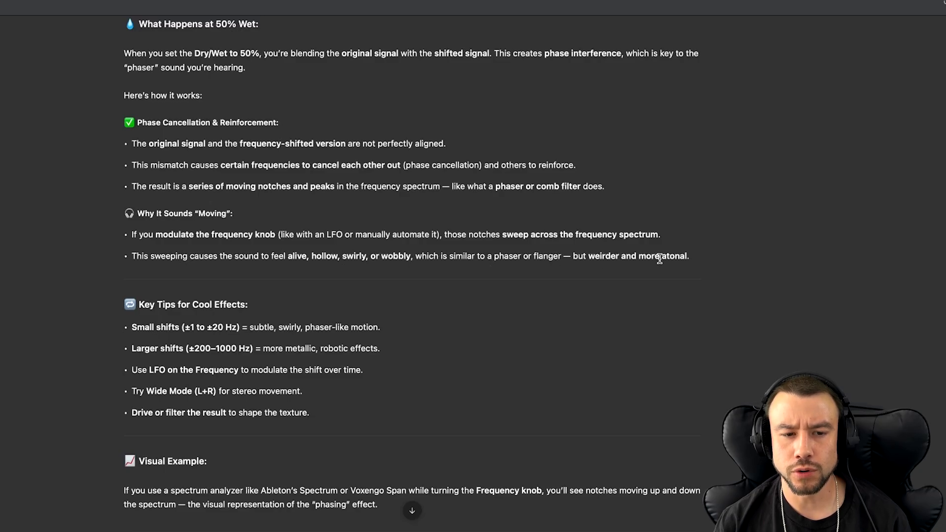
{"action": "scroll", "coordinate": [677, 259], "scroll_direction": "down", "scroll_amount": 3}
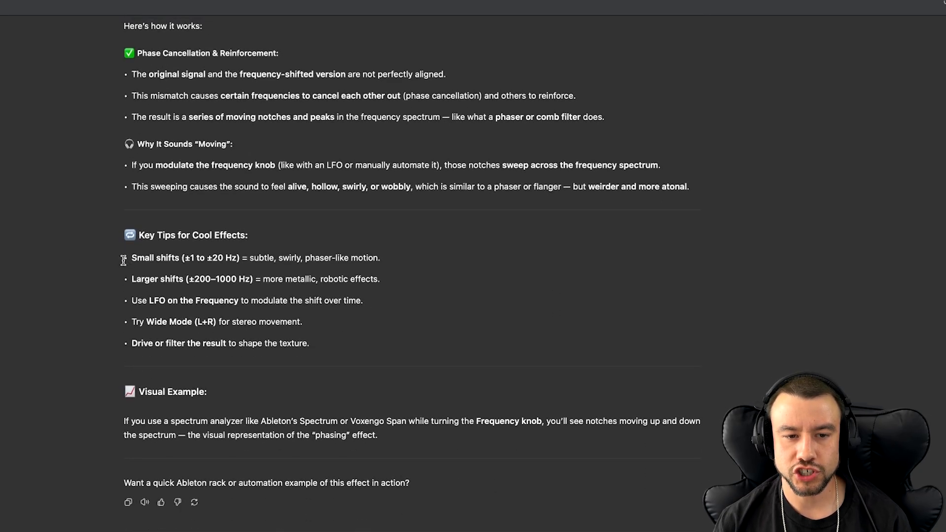
{"action": "left_click_drag", "start_coordinate": [123, 261], "coordinate": [315, 359]}
{"action": "left_click", "coordinate": [425, 335]}
{"action": "scroll", "coordinate": [425, 335], "scroll_direction": "up", "scroll_amount": 3}
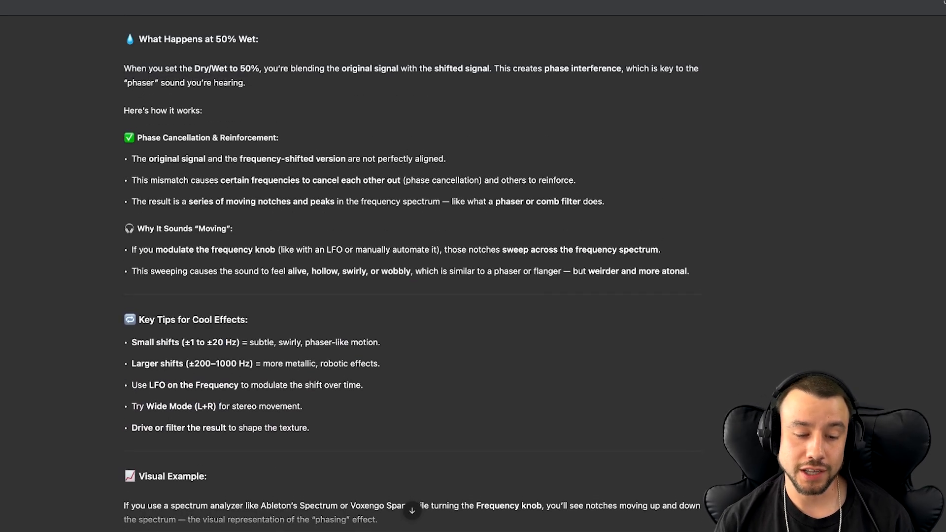
{"action": "key", "text": "super+Tab"}
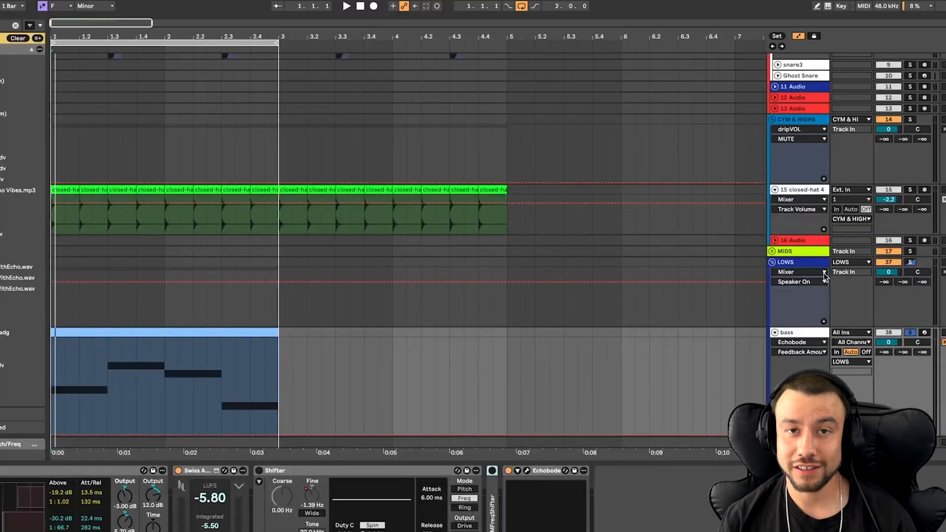